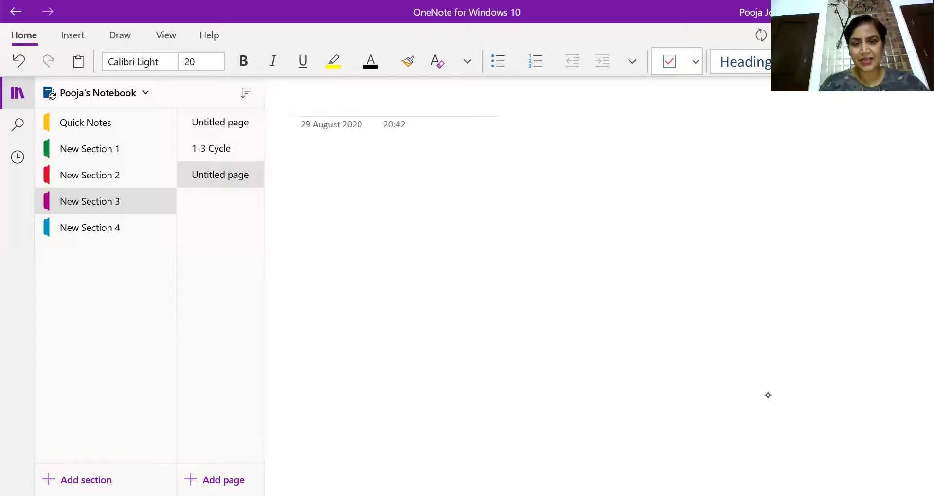
- Handwrite the title 'Rate limiting Enzymes' on two lines in black ink
mouse_move(478, 144)
mouse_down()
mouse_move(473, 174)
mouse_move(489, 152)
mouse_move(477, 162)
mouse_move(493, 174)
mouse_up()
drag(505, 159, 509, 174)
mouse_move(516, 146)
mouse_down()
mouse_move(509, 174)
mouse_move(540, 171)
mouse_move(527, 152)
mouse_up()
mouse_move(556, 169)
mouse_down()
mouse_move(590, 166)
mouse_move(622, 143)
mouse_move(671, 162)
mouse_move(663, 184)
mouse_up()
mouse_move(577, 189)
mouse_down()
mouse_move(584, 200)
mouse_move(591, 187)
mouse_move(615, 195)
mouse_move(638, 227)
mouse_move(650, 199)
mouse_move(696, 195)
mouse_move(700, 214)
mouse_up()
- Underline both title lines and write a boxed 'Carbohydrates' heading below them
drag(480, 185, 657, 176)
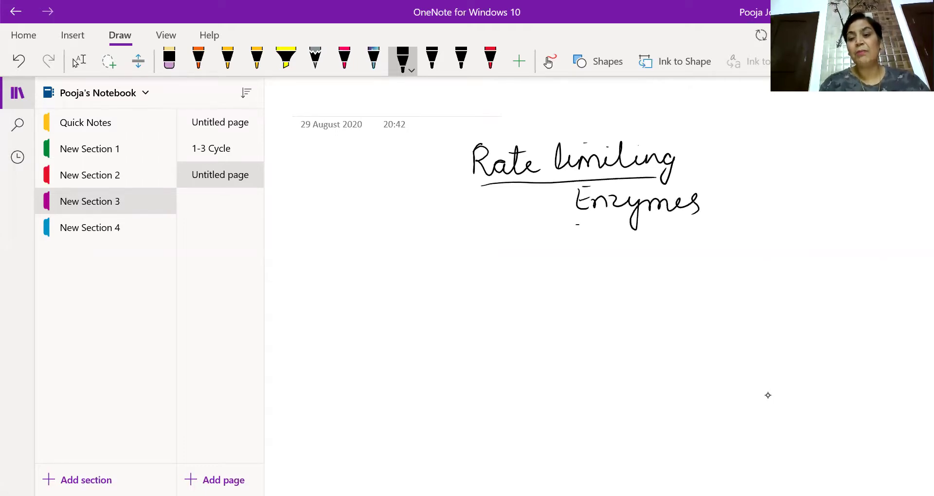
drag(577, 225, 696, 223)
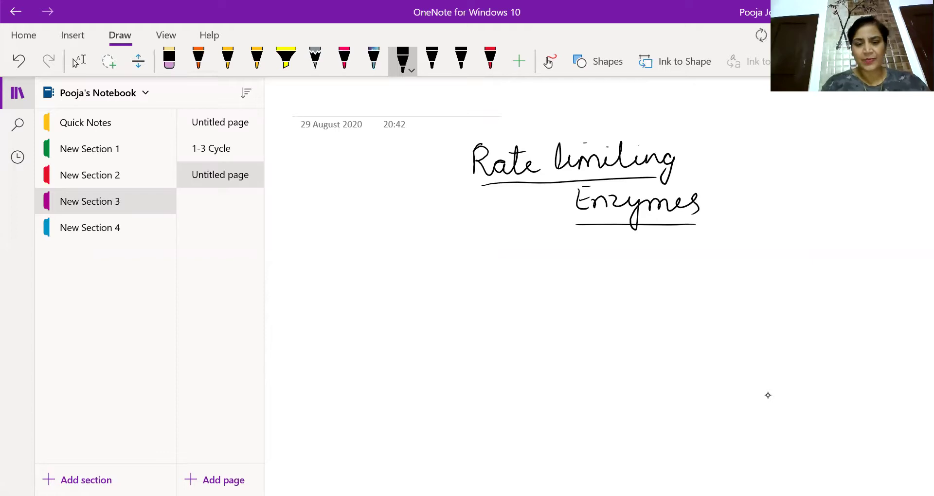
mouse_move(378, 247)
mouse_down()
mouse_move(384, 273)
mouse_move(413, 273)
mouse_move(442, 250)
mouse_move(468, 265)
mouse_move(559, 267)
mouse_move(536, 249)
mouse_up()
mouse_move(348, 286)
mouse_down()
mouse_move(485, 284)
mouse_move(562, 238)
mouse_move(360, 238)
mouse_move(348, 286)
mouse_up()
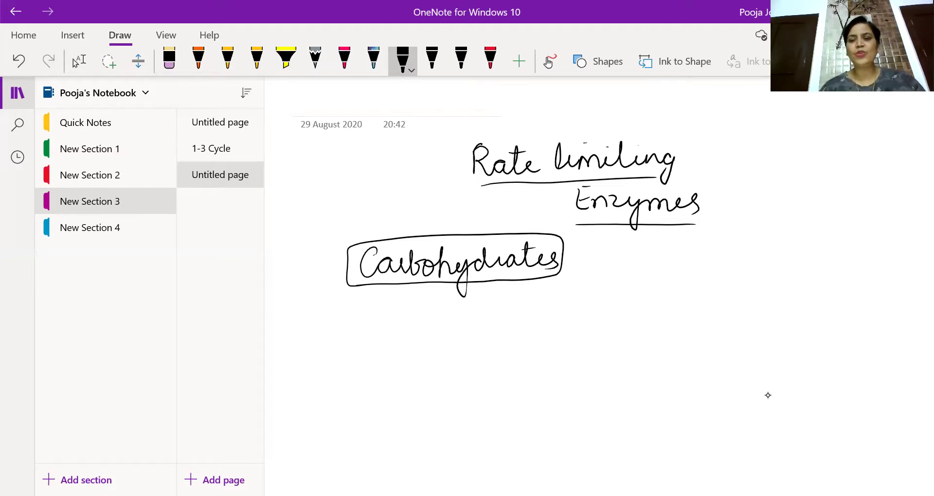
- Loop the title, write 'Glycolysis', and draw two column dividers with a 'Site' heading
mouse_move(636, 126)
mouse_down()
mouse_move(459, 146)
mouse_move(597, 226)
mouse_move(662, 144)
mouse_up()
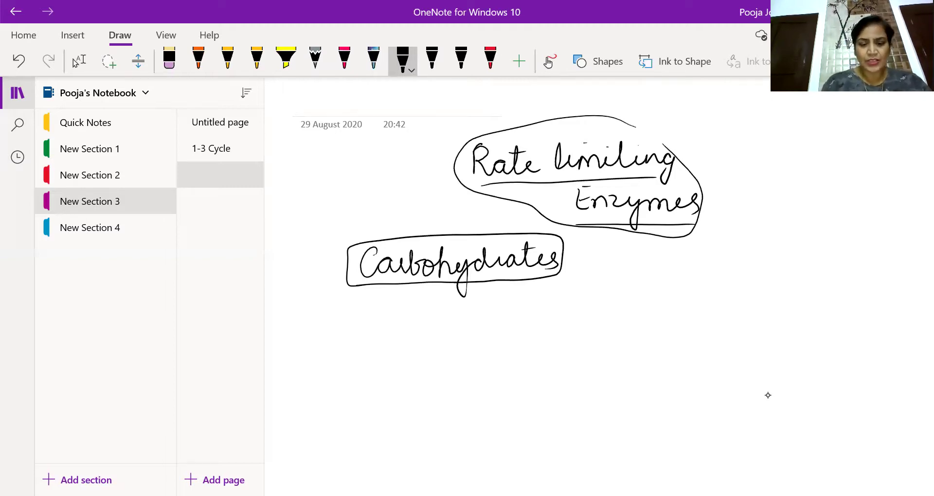
mouse_move(407, 298)
mouse_down()
mouse_move(412, 323)
mouse_move(414, 304)
mouse_move(453, 315)
mouse_move(483, 298)
mouse_move(499, 317)
mouse_move(539, 308)
mouse_up()
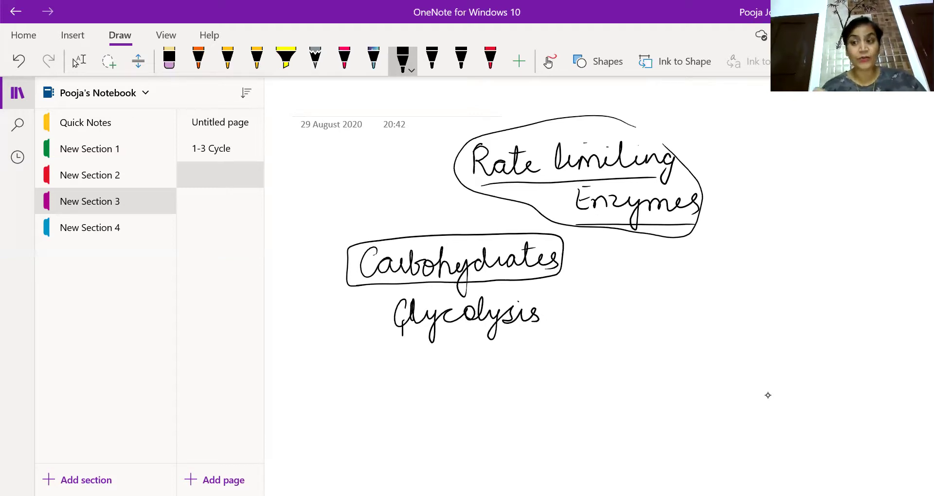
drag(568, 281, 574, 445)
mouse_move(621, 258)
mouse_down()
mouse_move(610, 274)
mouse_move(668, 273)
mouse_move(660, 253)
mouse_up()
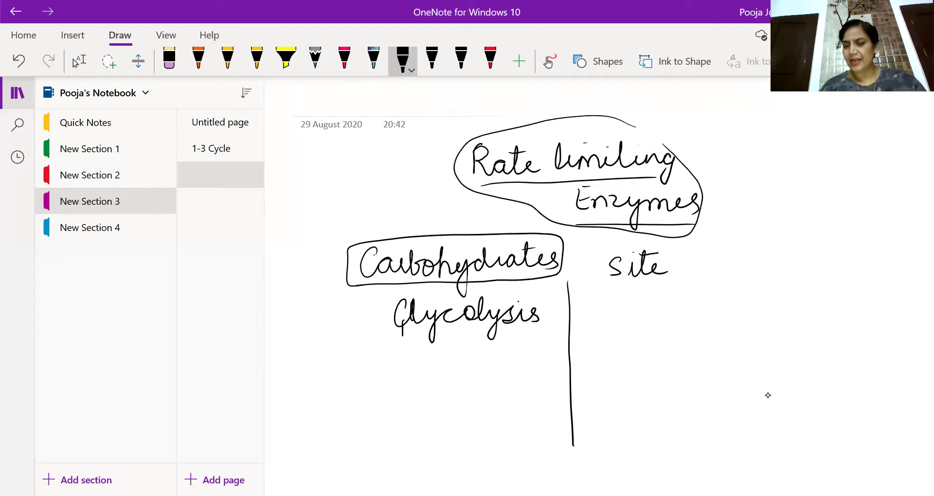
drag(708, 284, 719, 459)
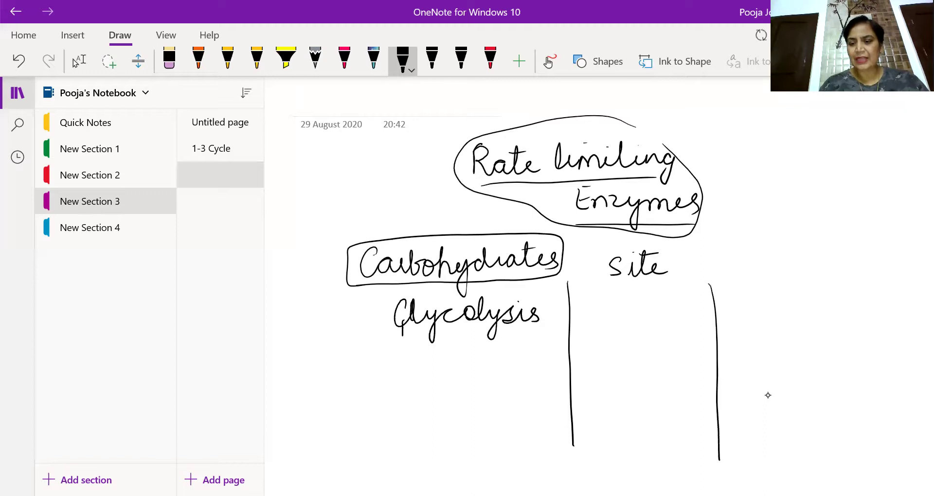
- Add 'Cytosol', the 'RLE' heading and 'PFK1', rule the header line, and begin 'TCA'
mouse_move(604, 301)
mouse_down()
mouse_move(603, 316)
mouse_move(626, 299)
mouse_move(665, 305)
mouse_move(686, 293)
mouse_move(629, 301)
mouse_up()
mouse_move(759, 259)
mouse_down()
mouse_move(759, 276)
mouse_move(817, 266)
mouse_up()
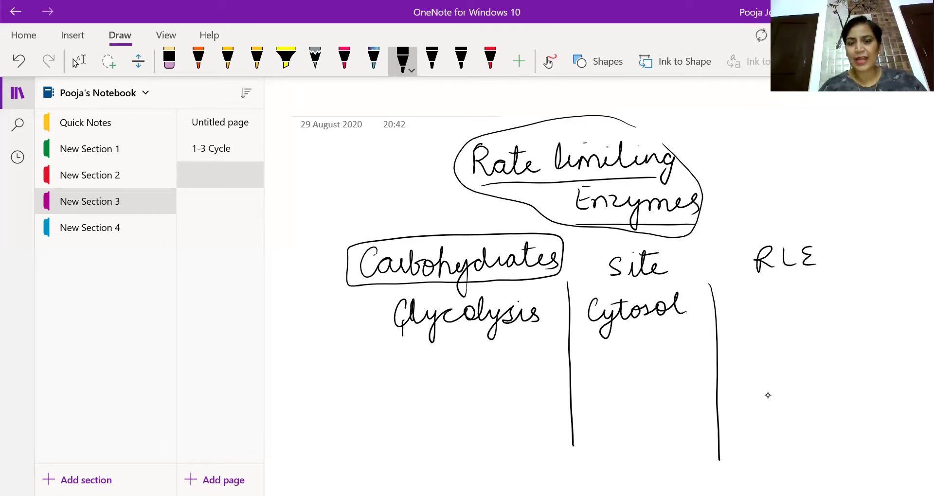
drag(749, 290, 748, 311)
mouse_move(749, 290)
mouse_down()
mouse_move(771, 311)
mouse_move(785, 288)
mouse_move(784, 300)
mouse_up()
mouse_move(795, 288)
mouse_down()
mouse_move(795, 311)
mouse_move(797, 297)
mouse_move(812, 308)
mouse_up()
drag(827, 287, 830, 307)
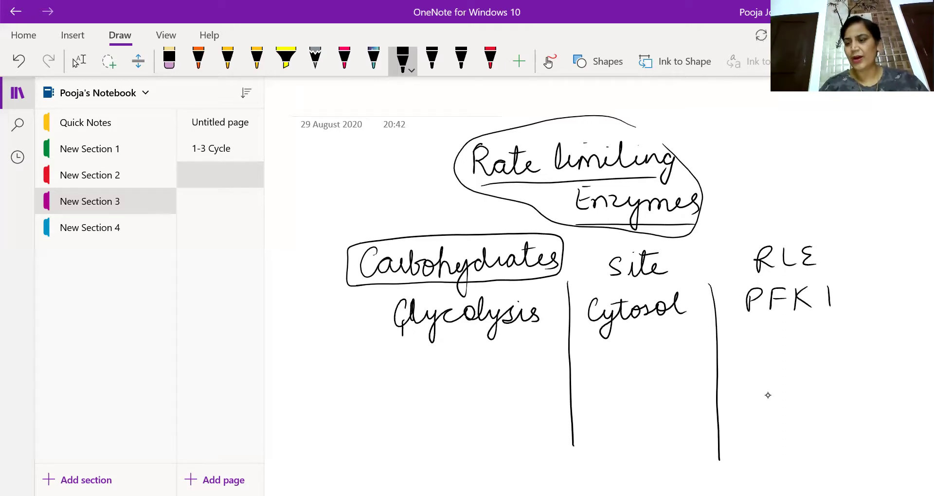
drag(542, 283, 839, 274)
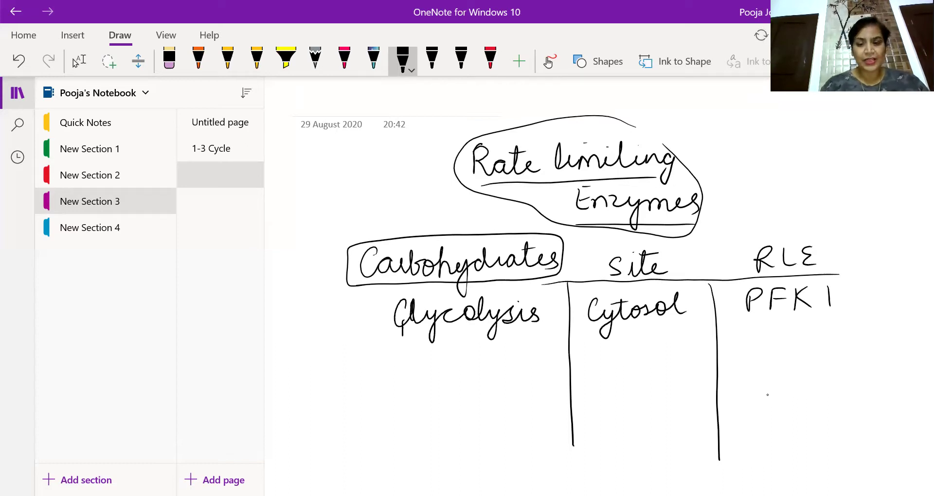
drag(406, 353, 438, 349)
mouse_move(422, 352)
mouse_down()
mouse_move(423, 371)
mouse_move(486, 355)
mouse_move(489, 369)
mouse_up()
- Finish 'TCA' and give it site 'Matrix of M' and enzyme 'ICD'
drag(472, 358, 487, 357)
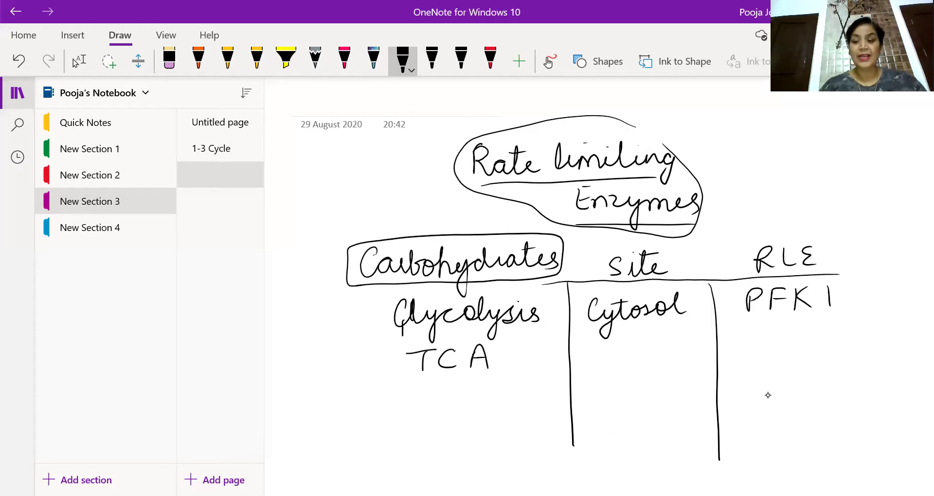
mouse_move(578, 367)
mouse_down()
mouse_move(593, 348)
mouse_move(627, 359)
mouse_move(652, 346)
mouse_move(662, 358)
mouse_move(672, 348)
mouse_move(631, 342)
mouse_up()
drag(693, 342, 682, 352)
drag(704, 330, 699, 369)
drag(681, 351, 692, 348)
mouse_move(636, 387)
mouse_down()
mouse_move(642, 370)
mouse_move(659, 380)
mouse_up()
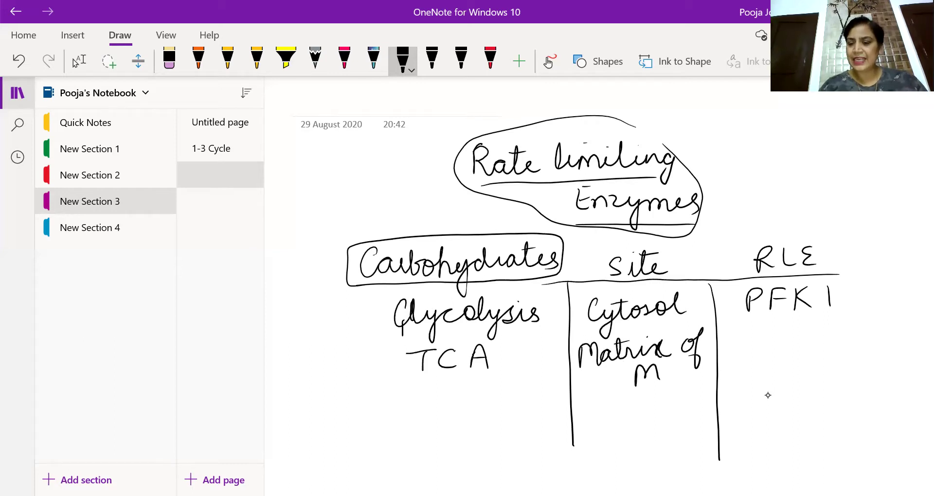
drag(740, 336, 761, 334)
mouse_move(751, 334)
mouse_down()
mouse_move(749, 355)
mouse_move(779, 355)
mouse_up()
drag(791, 335, 788, 354)
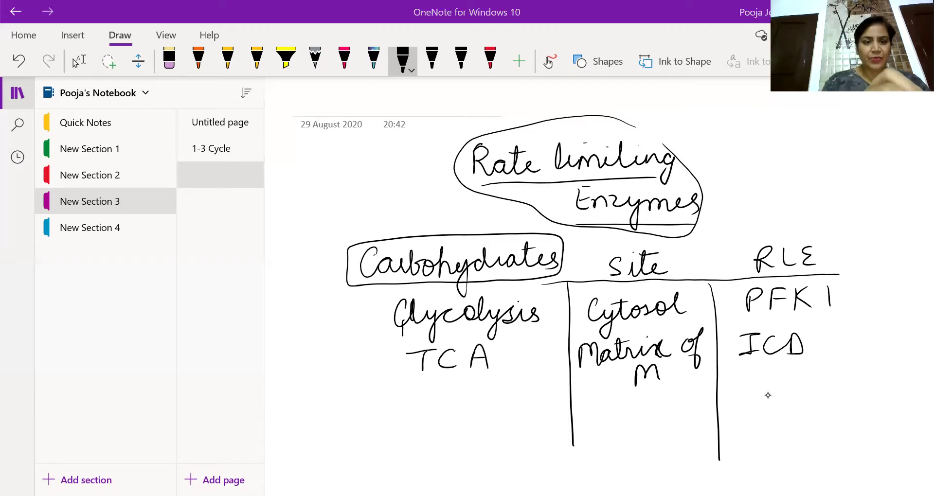
- Handwrite 'Gluconeogenesis' below TCA, finishing in the thin black ink
click(257, 59)
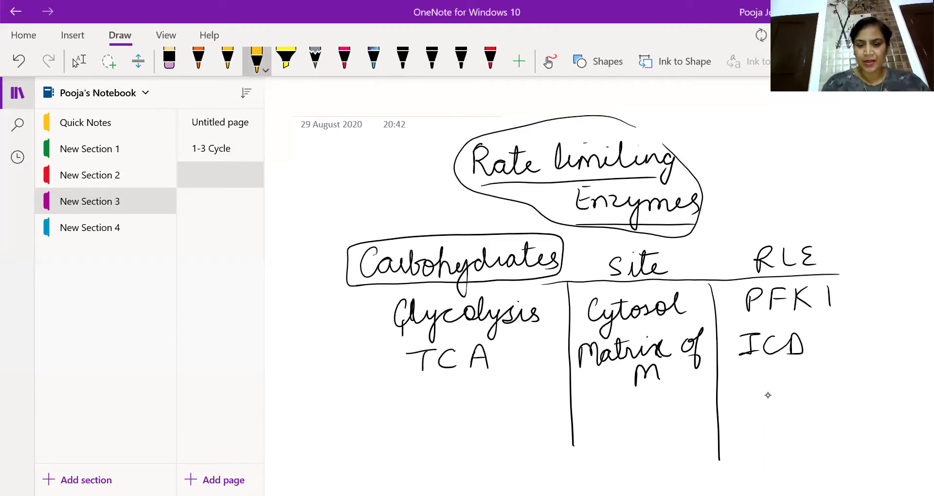
mouse_move(380, 397)
mouse_down()
mouse_move(370, 419)
mouse_move(383, 414)
mouse_up()
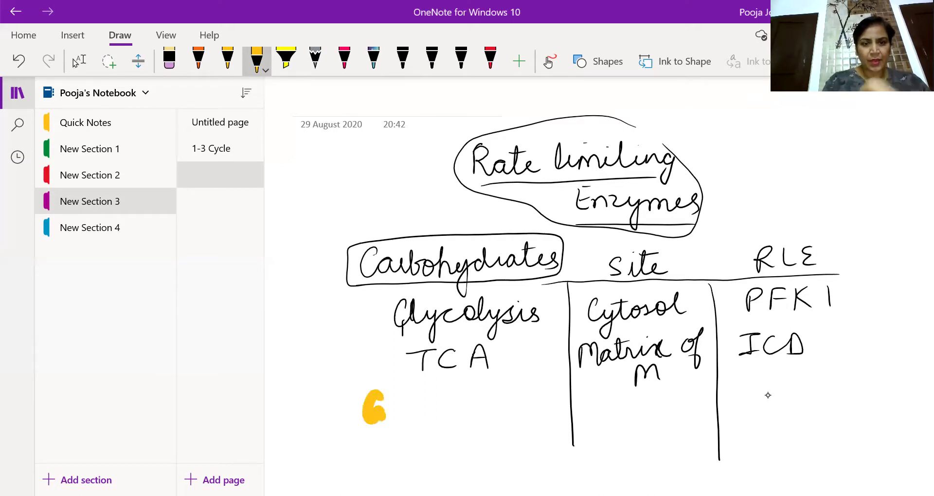
click(432, 59)
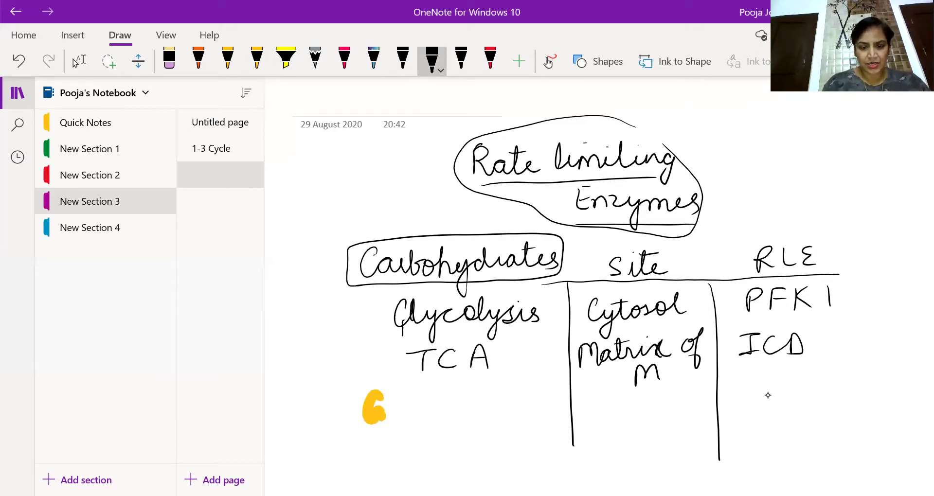
drag(384, 406, 384, 431)
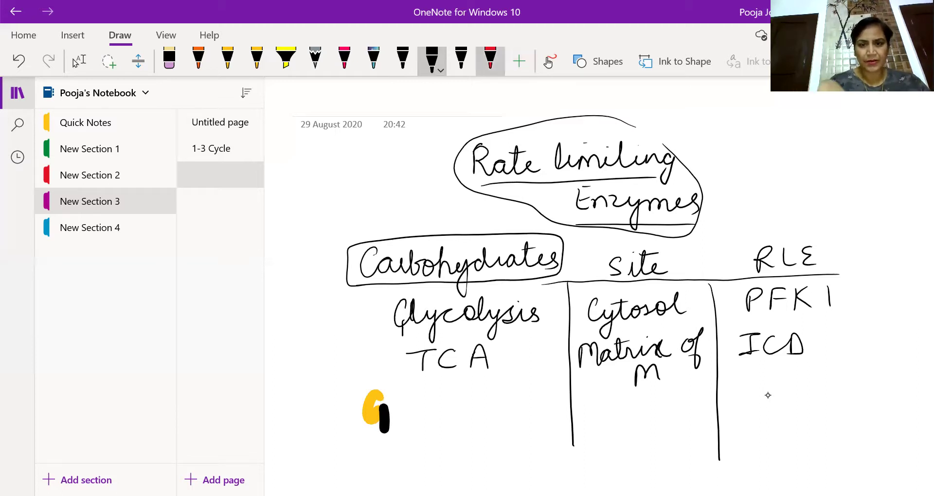
click(403, 59)
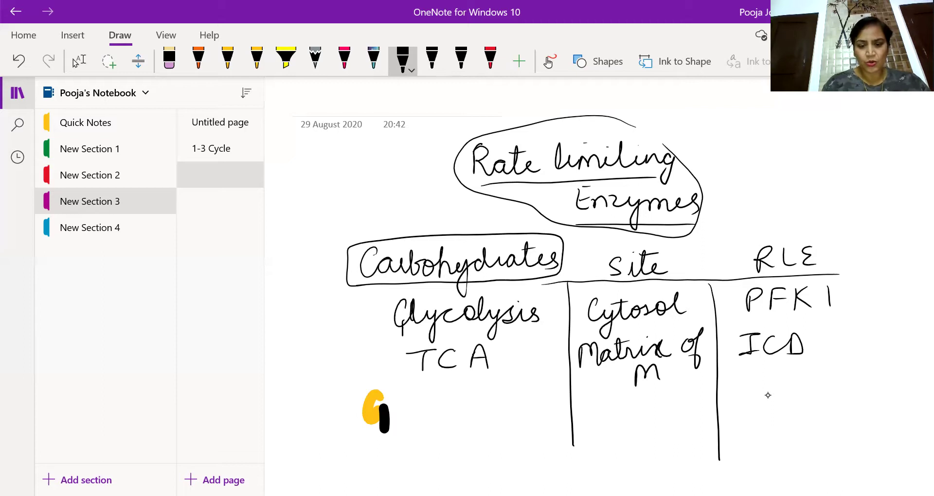
mouse_move(398, 417)
mouse_down()
mouse_move(399, 392)
mouse_move(427, 413)
mouse_move(556, 405)
mouse_up()
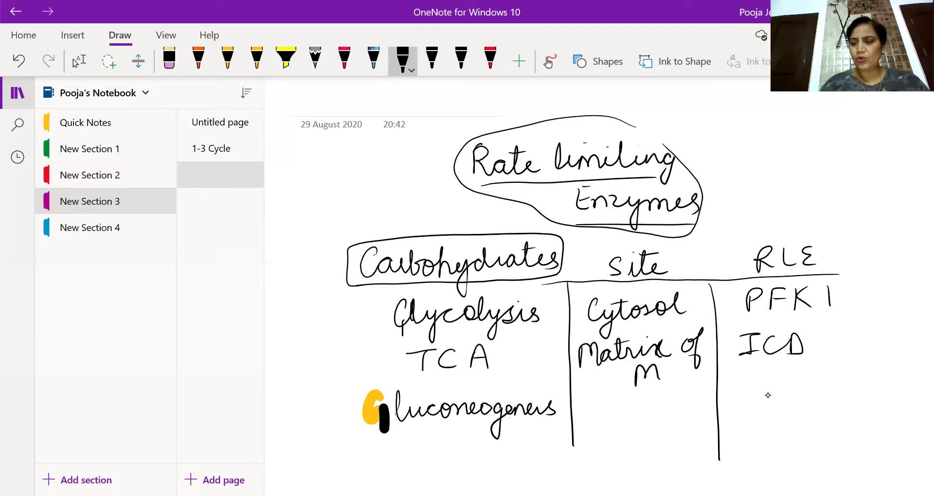
- Write 'C, M' as the Gluconeogenesis site under 'Matrix of M'
scroll(768, 395, down, 5)
drag(841, 113, 845, 115)
click(79, 60)
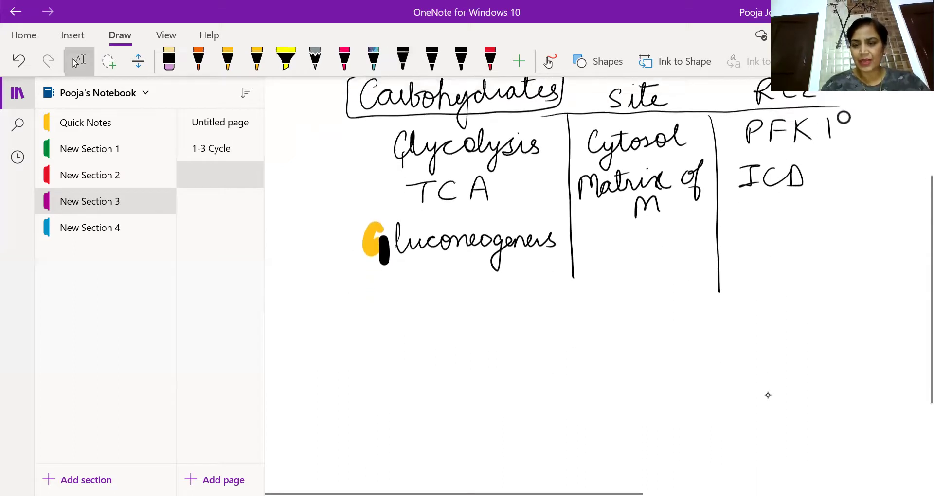
scroll(767, 395, up, 2)
scroll(768, 395, up, 1)
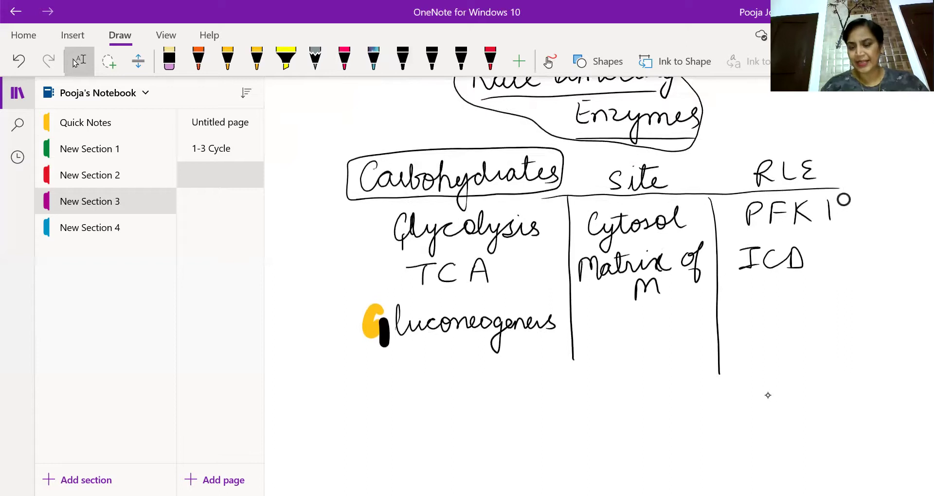
click(403, 59)
drag(606, 314, 612, 340)
mouse_move(635, 331)
mouse_down()
mouse_move(635, 314)
mouse_move(654, 307)
mouse_move(656, 332)
mouse_up()
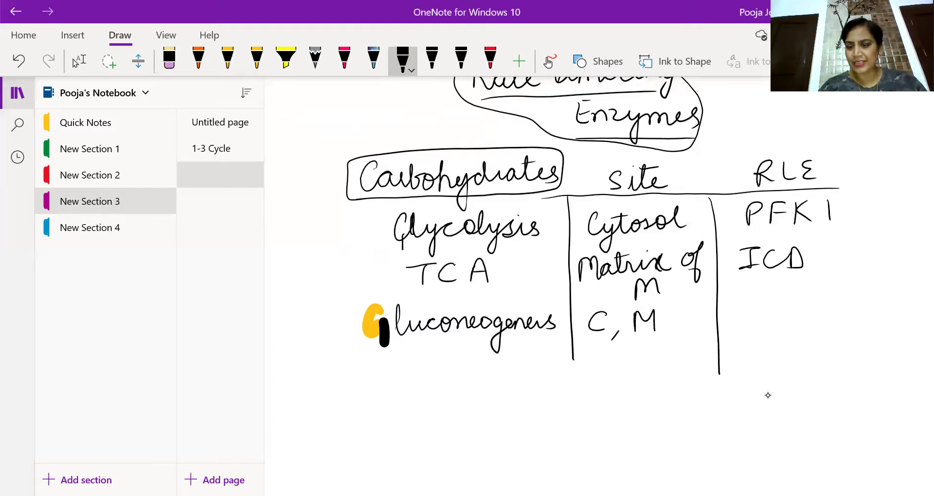
- Write 'F2,6 BisPO4ase' as the Gluconeogenesis rate-limiting enzyme
mouse_move(732, 305)
mouse_down()
mouse_move(733, 325)
mouse_move(745, 302)
mouse_up()
drag(729, 316, 764, 320)
mouse_move(769, 317)
mouse_down()
mouse_move(768, 325)
mouse_move(780, 314)
mouse_move(827, 316)
mouse_up()
mouse_move(844, 300)
mouse_down()
mouse_move(838, 314)
mouse_move(858, 313)
mouse_move(873, 293)
mouse_move(888, 320)
mouse_up()
drag(884, 285, 885, 294)
drag(890, 285, 890, 295)
mouse_move(880, 327)
mouse_down()
mouse_move(876, 335)
mouse_move(910, 335)
mouse_up()
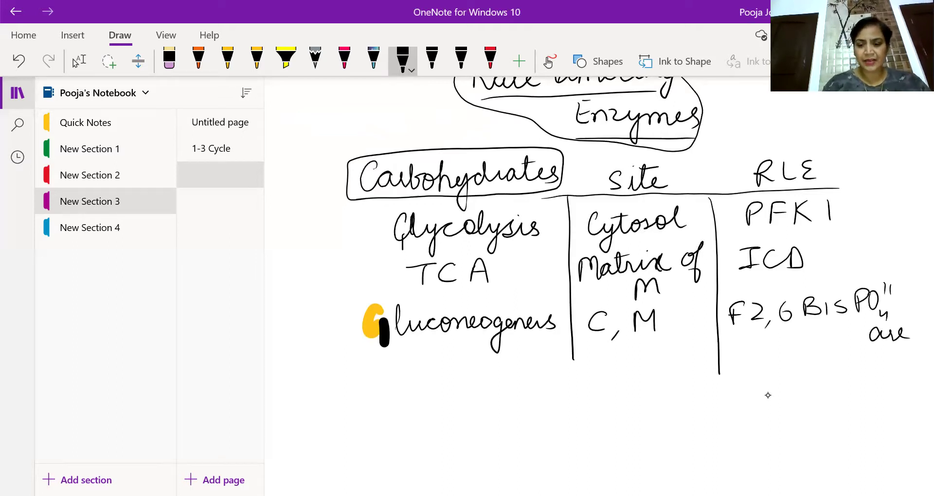
- Extend both column dividers downward and write 'HMP Shunt' in a new row
drag(571, 357, 569, 458)
drag(719, 369, 722, 460)
mouse_move(416, 374)
mouse_down()
mouse_move(416, 396)
mouse_move(424, 387)
mouse_up()
mouse_move(429, 377)
mouse_down()
mouse_move(429, 399)
mouse_move(447, 377)
mouse_move(467, 397)
mouse_up()
drag(467, 376, 468, 387)
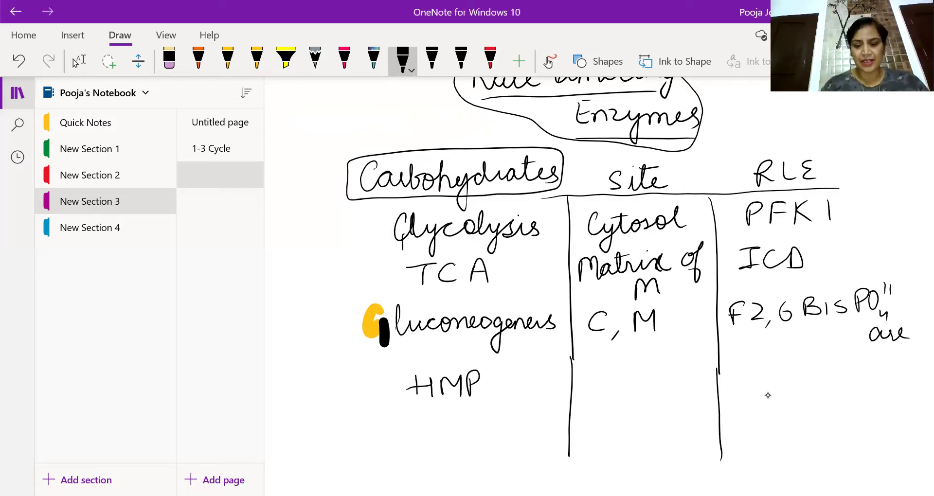
drag(504, 372, 491, 393)
mouse_move(511, 372)
mouse_down()
mouse_move(509, 390)
mouse_move(553, 390)
mouse_up()
drag(553, 389, 563, 381)
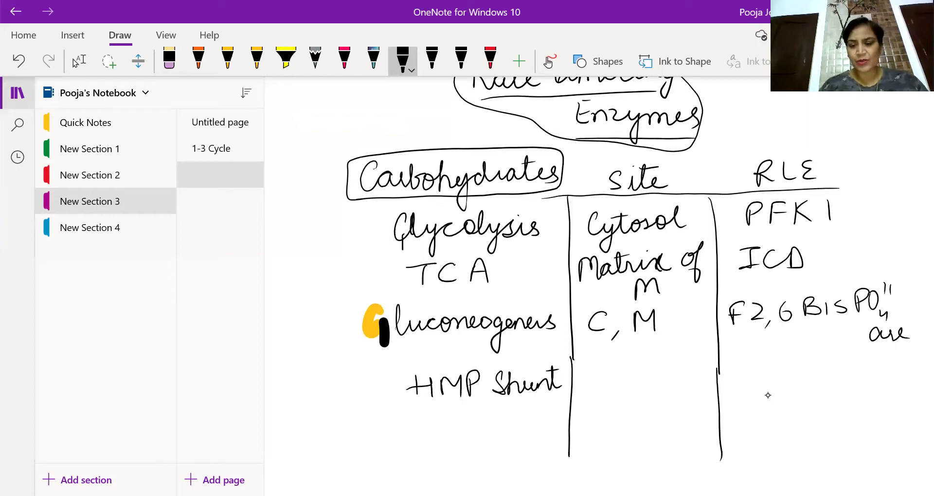
- Add site 'Cytosol' and enzyme 'G-6-PDH' for HMP Shunt, and number rows 1) and 2)
mouse_move(601, 366)
mouse_down()
mouse_move(590, 382)
mouse_move(608, 387)
mouse_move(623, 384)
mouse_move(629, 363)
mouse_move(671, 381)
mouse_move(698, 355)
mouse_move(645, 364)
mouse_up()
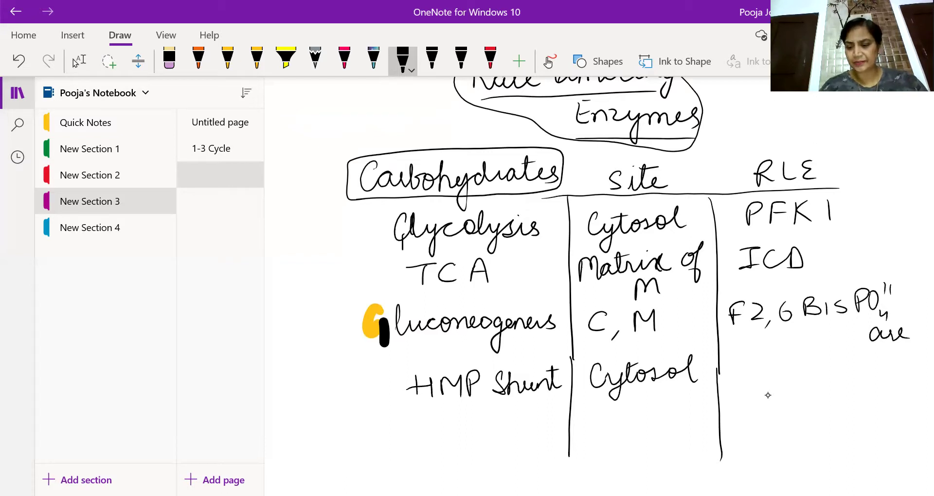
drag(754, 361, 751, 381)
drag(758, 371, 799, 378)
mouse_move(798, 357)
mouse_down()
mouse_move(819, 378)
mouse_move(851, 366)
mouse_up()
drag(852, 355, 852, 376)
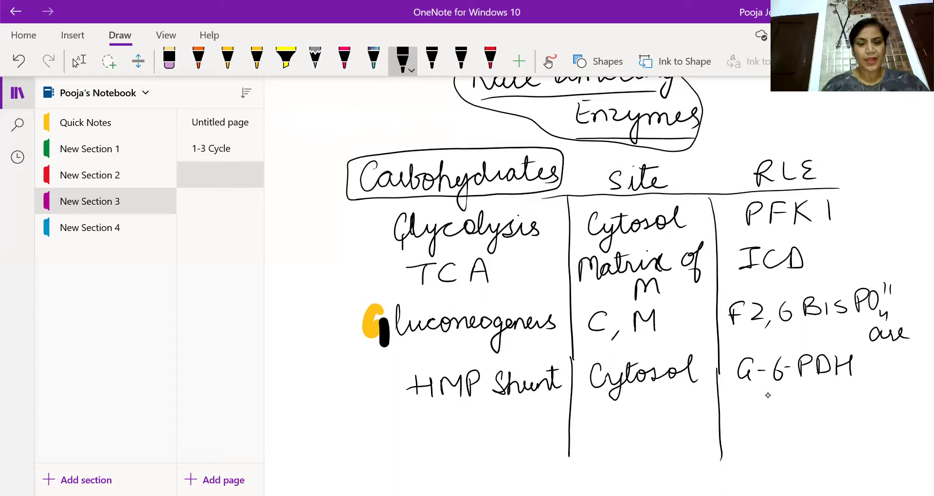
mouse_move(324, 224)
mouse_down()
mouse_move(334, 286)
mouse_move(327, 336)
mouse_move(343, 337)
mouse_up()
- Number rows 3) to 5) and write 'Glycogenesis' as the fifth process
drag(331, 377, 343, 395)
mouse_move(349, 369)
mouse_down()
mouse_move(360, 382)
mouse_move(342, 404)
mouse_move(341, 433)
mouse_up()
mouse_move(351, 409)
mouse_down()
mouse_move(365, 420)
mouse_move(350, 445)
mouse_up()
mouse_move(410, 419)
mouse_down()
mouse_move(402, 440)
mouse_move(412, 444)
mouse_up()
mouse_move(424, 417)
mouse_down()
mouse_move(421, 438)
mouse_move(438, 457)
mouse_up()
mouse_move(455, 427)
mouse_down()
mouse_move(466, 438)
mouse_move(487, 425)
mouse_move(480, 455)
mouse_move(511, 422)
mouse_move(541, 433)
mouse_up()
drag(556, 421, 550, 433)
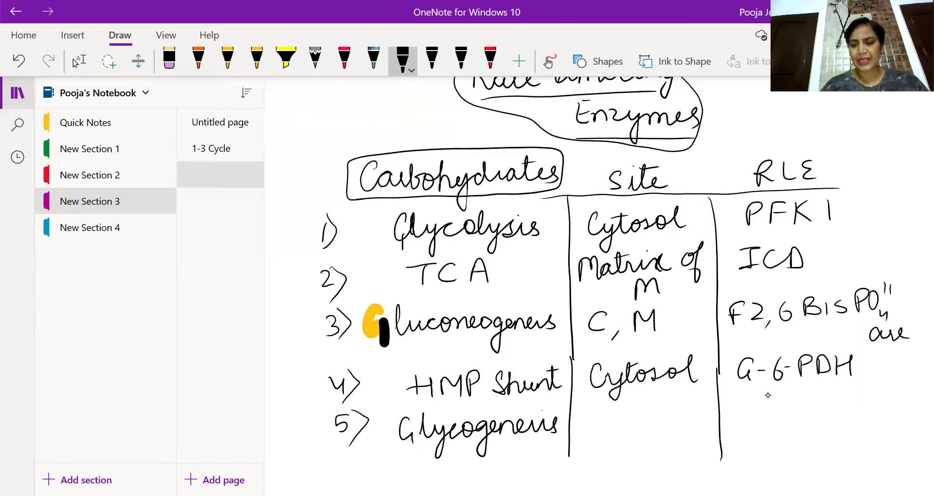
- Give Glycogenesis a ditto site and enzyme 'GS', and begin row 6)
drag(624, 419, 619, 432)
drag(635, 419, 632, 430)
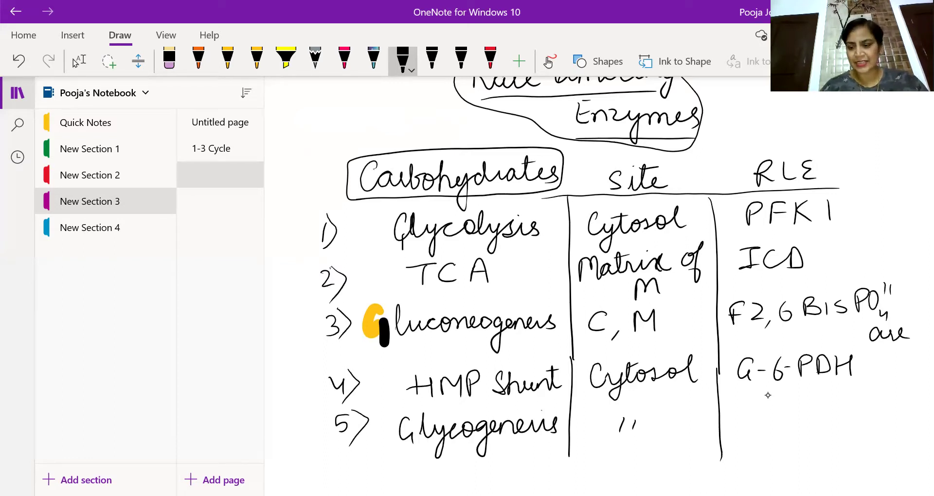
drag(753, 408, 766, 429)
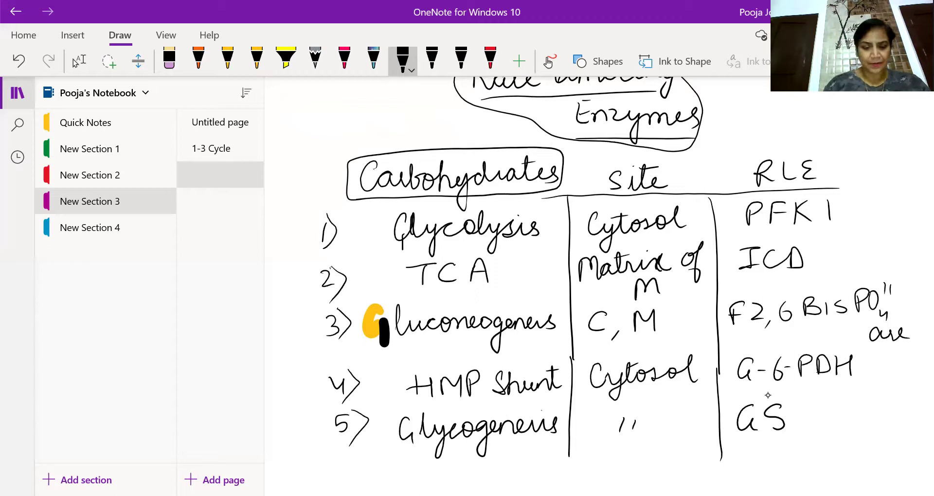
drag(346, 461, 351, 489)
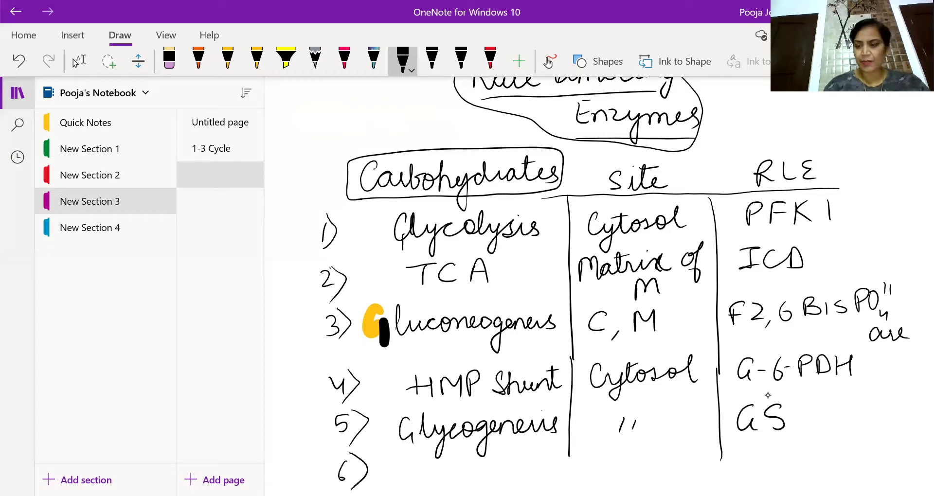
- Write 'Glycogenolysis' with site 'C, lysosomes' and enzyme 'GP', extending the RLE divider
scroll(768, 395, down, 3)
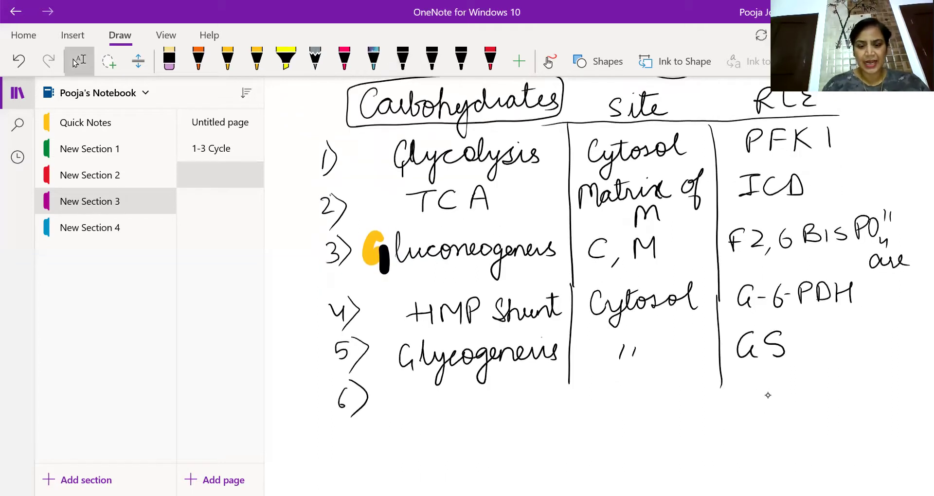
mouse_move(397, 388)
mouse_down()
mouse_move(409, 410)
mouse_move(419, 397)
mouse_move(421, 429)
mouse_up()
mouse_move(435, 399)
mouse_down()
mouse_move(478, 406)
mouse_move(495, 395)
mouse_move(514, 401)
mouse_move(519, 420)
mouse_move(552, 395)
mouse_move(566, 426)
mouse_up()
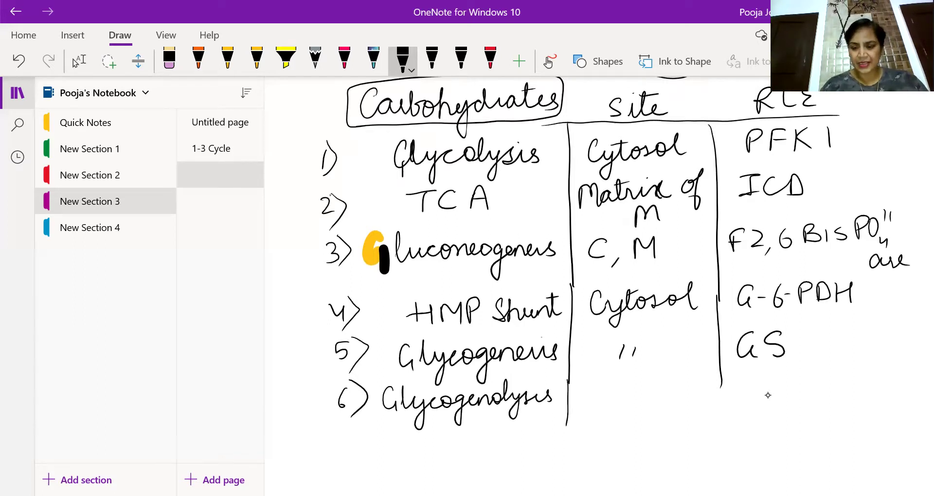
drag(608, 379, 608, 399)
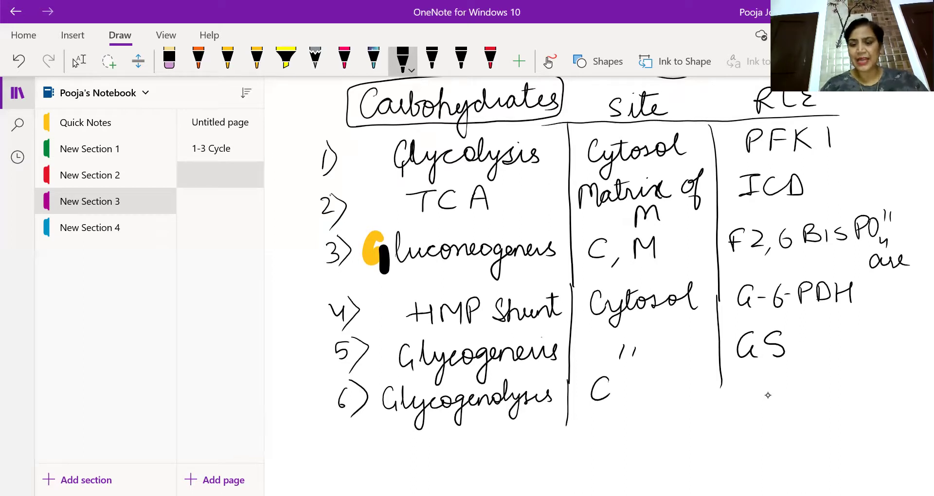
mouse_move(625, 394)
mouse_down()
mouse_move(620, 407)
mouse_move(642, 398)
mouse_move(647, 415)
mouse_move(686, 386)
mouse_move(723, 378)
mouse_move(740, 416)
mouse_move(737, 446)
mouse_up()
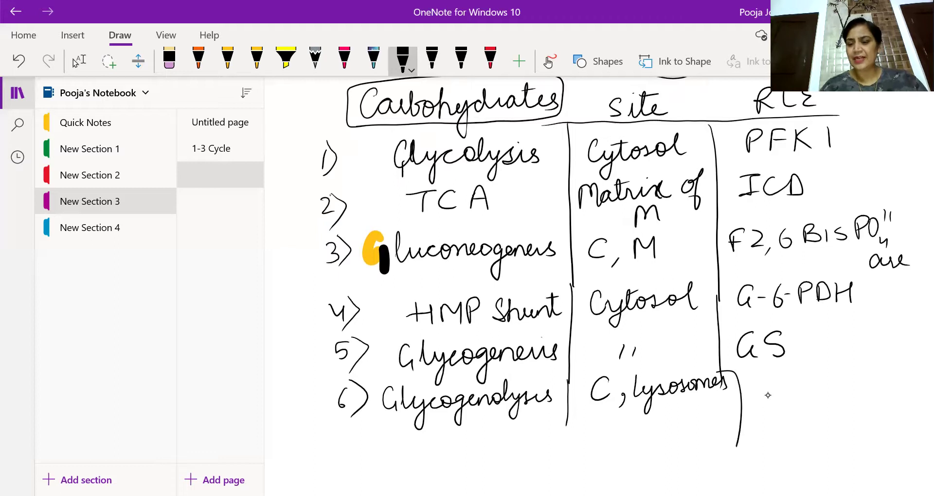
mouse_move(781, 374)
mouse_down()
mouse_move(770, 389)
mouse_move(782, 398)
mouse_up()
mouse_move(787, 387)
mouse_down()
mouse_move(788, 400)
mouse_move(803, 402)
mouse_up()
mouse_move(801, 377)
mouse_down()
mouse_move(813, 372)
mouse_move(804, 387)
mouse_up()
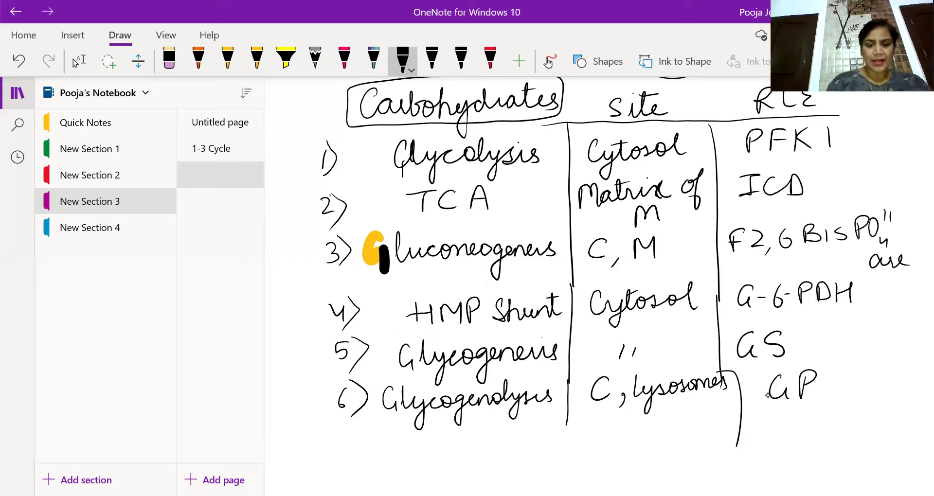
- Write a 'Proteins' heading below the carbohydrate table and enclose it in a box
scroll(767, 395, down, 10)
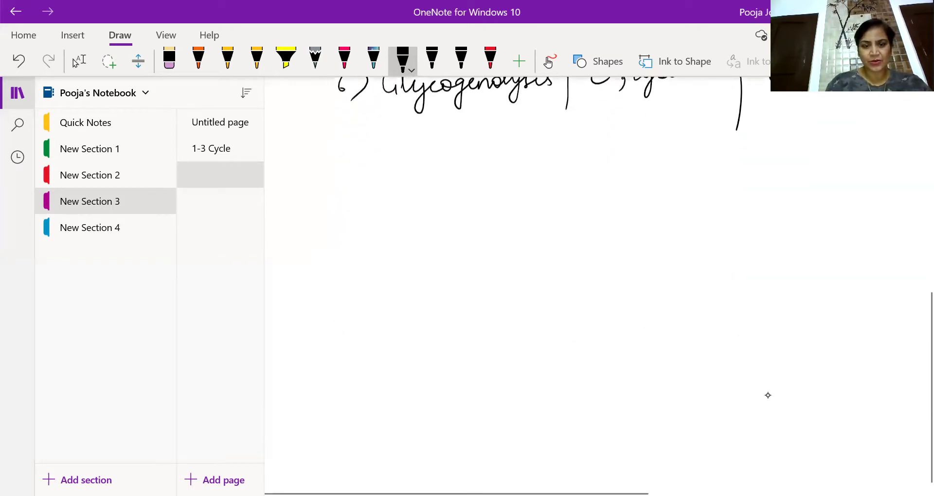
key(Escape)
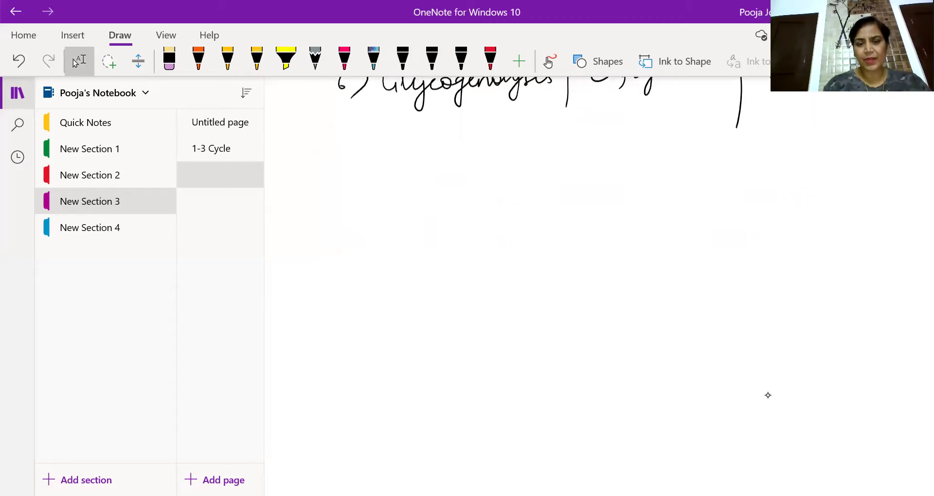
click(403, 58)
mouse_move(422, 155)
mouse_down()
mouse_move(421, 183)
mouse_move(481, 150)
mouse_move(492, 167)
mouse_move(546, 170)
mouse_up()
drag(476, 156, 491, 155)
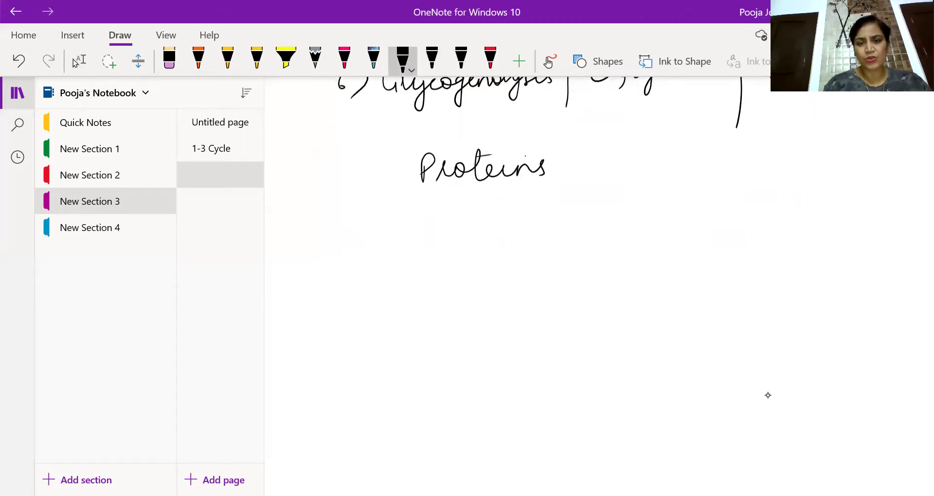
mouse_move(564, 142)
mouse_down()
mouse_move(389, 159)
mouse_move(559, 191)
mouse_move(566, 145)
mouse_up()
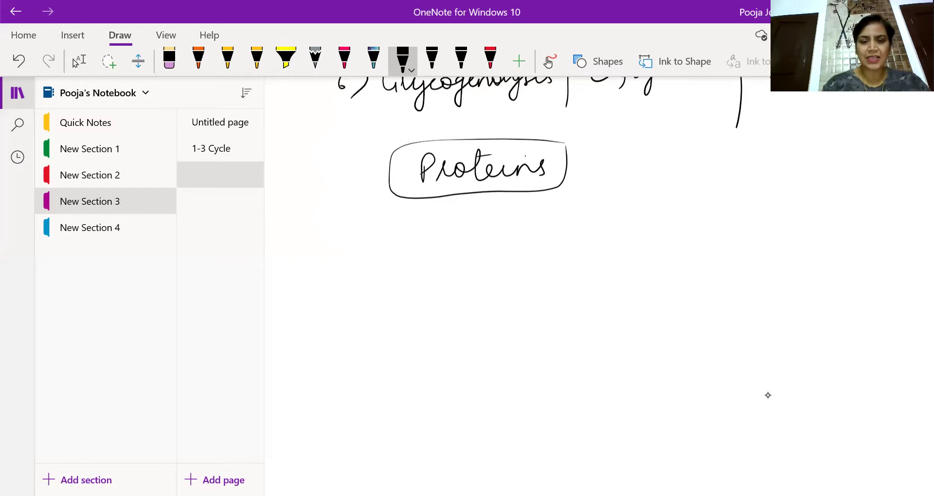
- Write 'Urea cycle' and site 'C, M', separated by two new column dividers
mouse_move(327, 224)
mouse_down()
mouse_move(327, 250)
mouse_move(345, 220)
mouse_move(360, 236)
mouse_move(391, 227)
mouse_move(397, 241)
mouse_move(431, 239)
mouse_move(436, 261)
mouse_up()
drag(455, 228, 454, 241)
mouse_move(458, 240)
mouse_down()
mouse_move(466, 214)
mouse_move(471, 239)
mouse_up()
drag(480, 231, 489, 236)
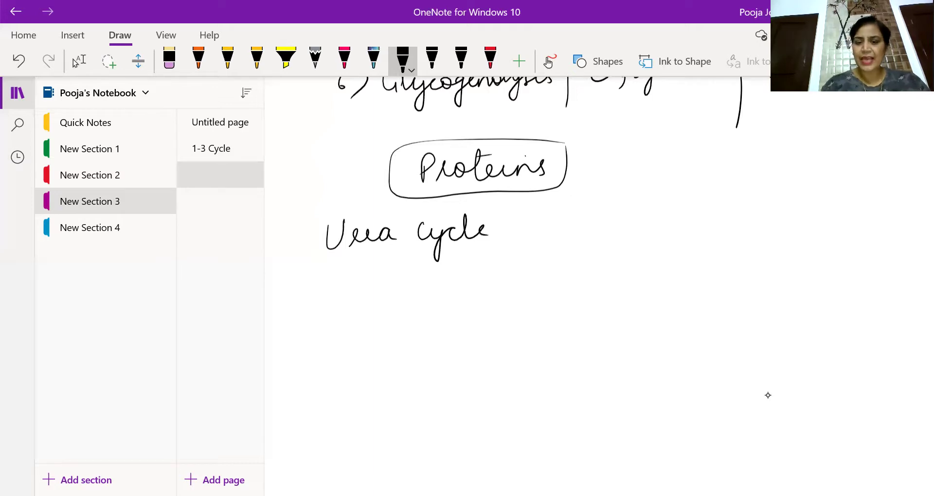
drag(517, 203, 524, 413)
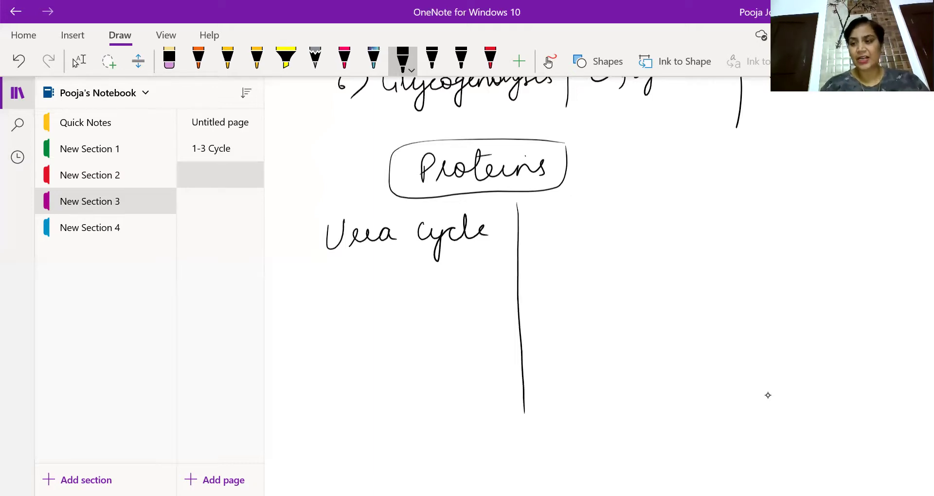
mouse_move(558, 217)
mouse_down()
mouse_move(567, 249)
mouse_move(583, 217)
mouse_move(609, 236)
mouse_up()
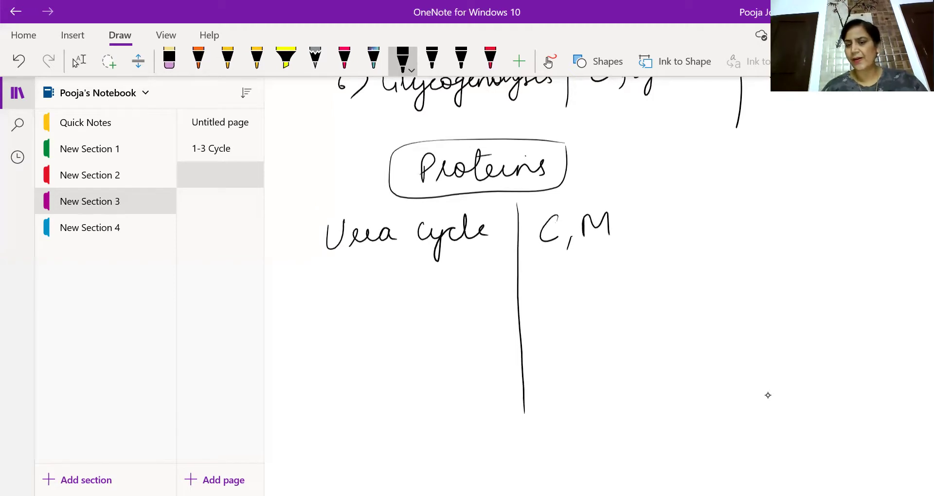
drag(641, 192, 661, 423)
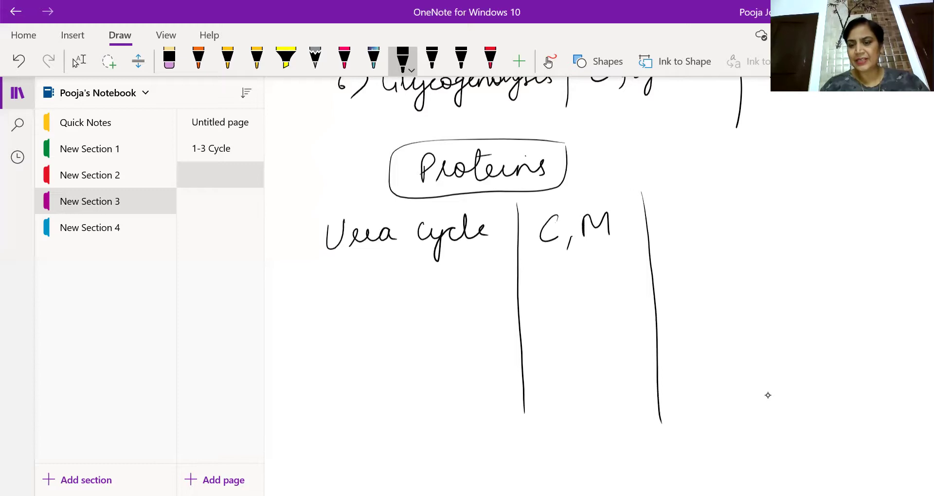
- Write 'CPS I (M)' as the urea cycle rate-limiting enzyme
mouse_move(681, 219)
mouse_down()
mouse_move(687, 238)
mouse_move(696, 238)
mouse_up()
mouse_move(694, 215)
mouse_down()
mouse_move(695, 229)
mouse_move(718, 223)
mouse_move(710, 235)
mouse_move(763, 217)
mouse_move(751, 235)
mouse_up()
drag(741, 234, 764, 233)
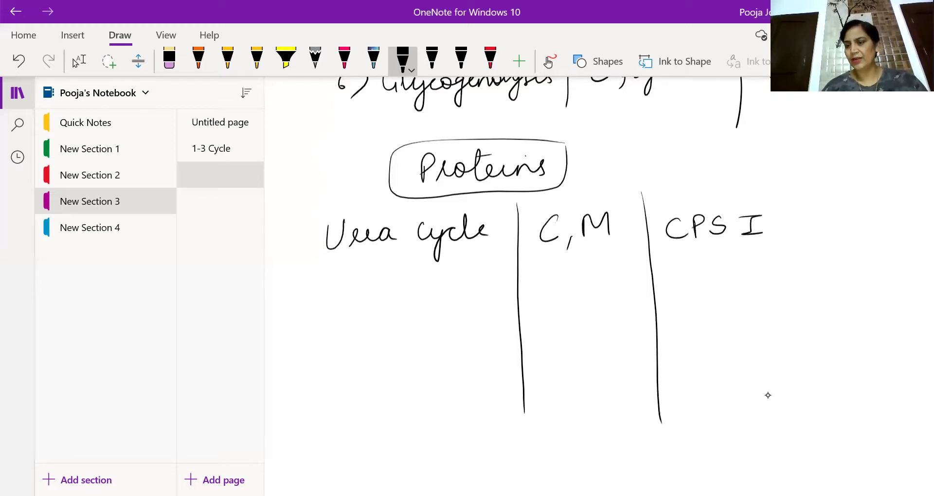
drag(785, 211, 778, 249)
mouse_move(791, 240)
mouse_down()
mouse_move(793, 220)
mouse_move(812, 222)
mouse_move(816, 235)
mouse_up()
mouse_move(822, 207)
mouse_down()
mouse_move(831, 229)
mouse_move(815, 250)
mouse_up()
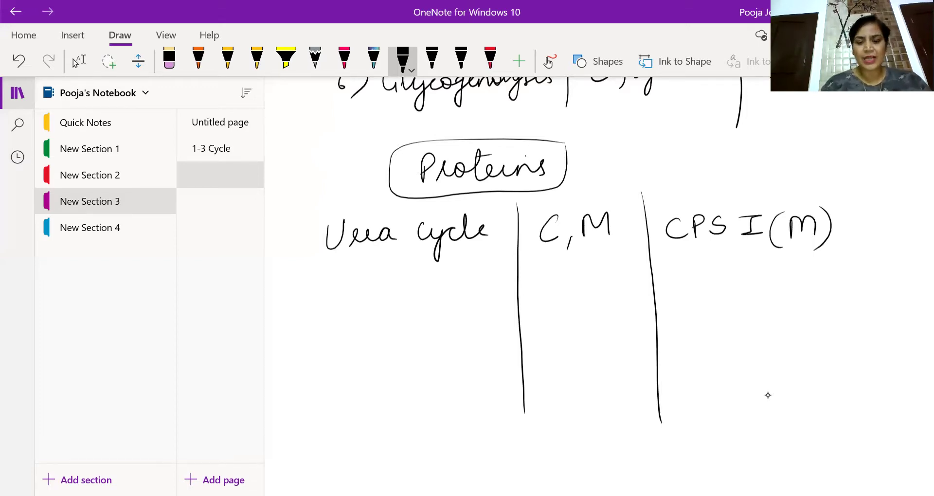
- Write 'Oxidative Deamination' under Urea cycle with site 'Glutamic Acid'
mouse_move(339, 291)
mouse_down()
mouse_move(327, 311)
mouse_move(339, 291)
mouse_move(354, 310)
mouse_up()
mouse_move(353, 296)
mouse_down()
mouse_move(343, 310)
mouse_move(455, 288)
mouse_move(458, 299)
mouse_up()
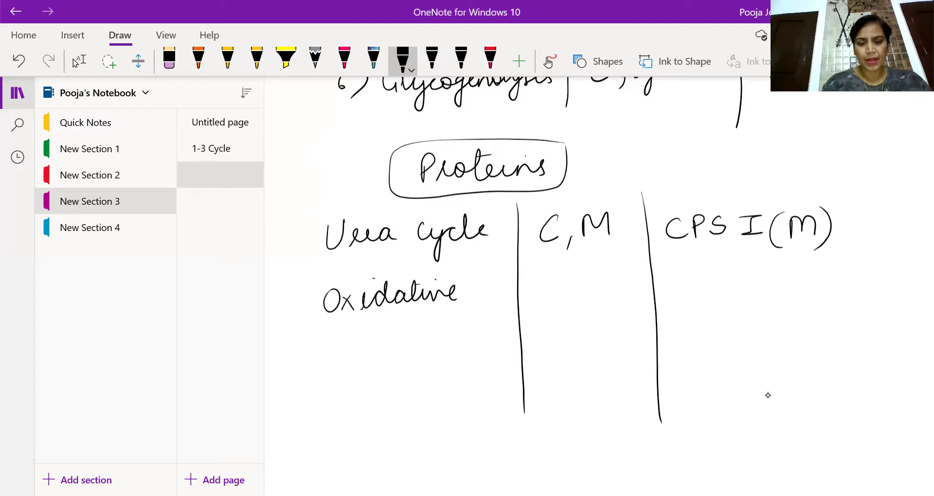
mouse_move(378, 316)
mouse_down()
mouse_move(370, 336)
mouse_move(392, 334)
mouse_up()
mouse_move(393, 330)
mouse_down()
mouse_move(484, 326)
mouse_move(515, 313)
mouse_up()
mouse_move(558, 284)
mouse_down()
mouse_move(550, 297)
mouse_move(570, 282)
mouse_move(596, 280)
mouse_move(612, 297)
mouse_move(647, 287)
mouse_up()
drag(592, 283, 603, 282)
mouse_move(570, 312)
mouse_down()
mouse_move(564, 339)
mouse_move(612, 321)
mouse_move(623, 331)
mouse_up()
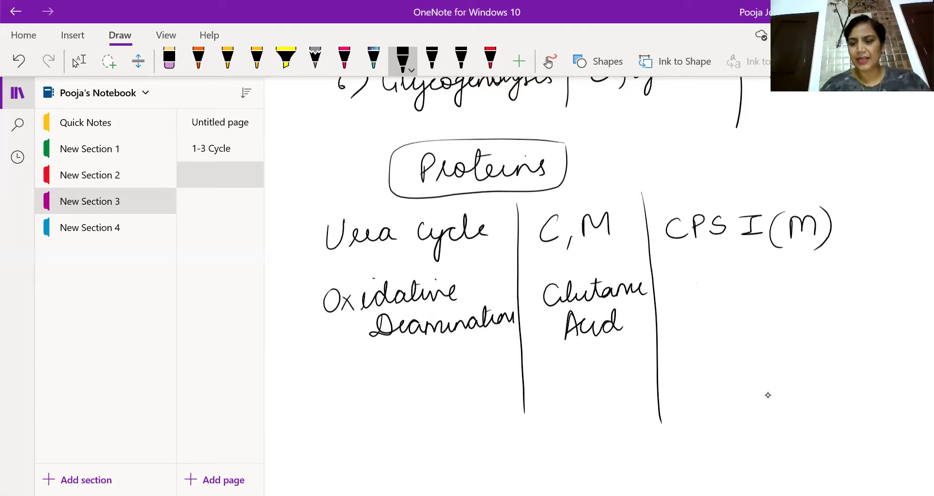
- Write 'GDH (Zn2+)' as the Oxidative Deamination enzyme
mouse_move(699, 284)
mouse_down()
mouse_move(700, 307)
mouse_move(806, 296)
mouse_up()
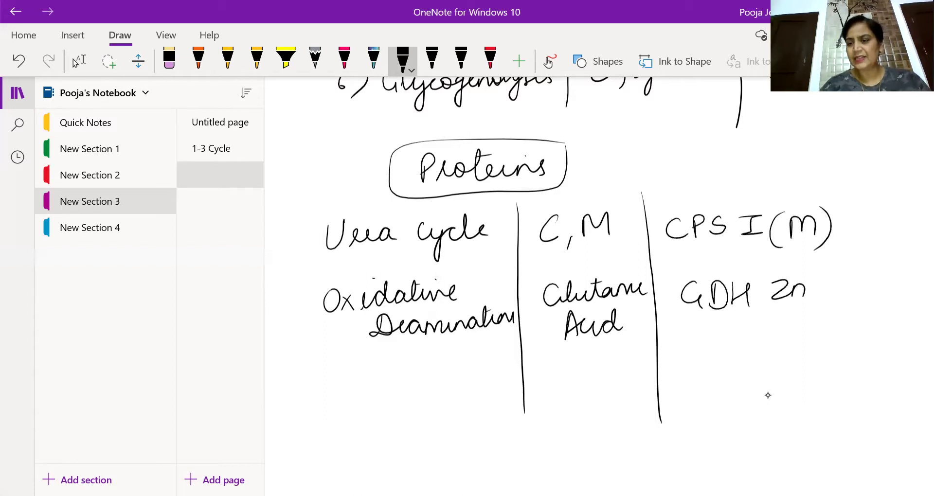
mouse_move(802, 263)
mouse_down()
mouse_move(830, 264)
mouse_move(823, 273)
mouse_up()
mouse_move(836, 260)
mouse_down()
mouse_move(833, 306)
mouse_move(818, 314)
mouse_up()
drag(782, 266, 774, 310)
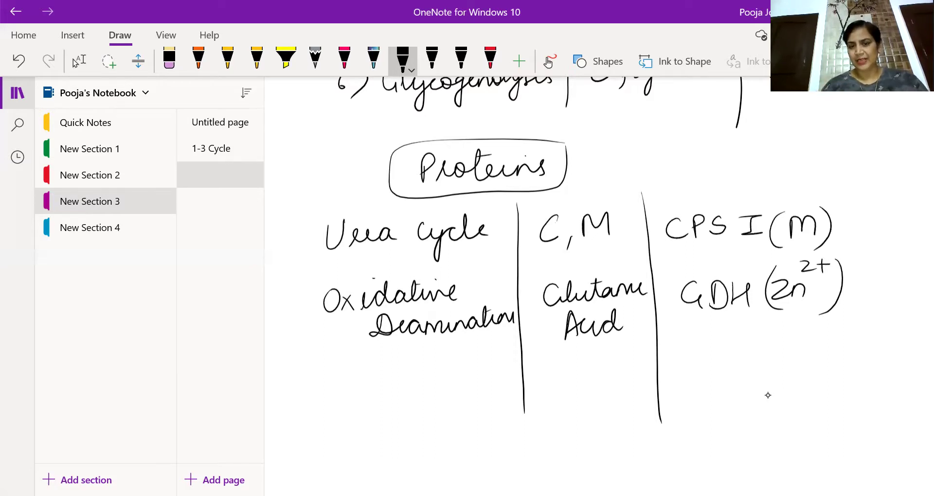
- Below the Proteins table, write a boxed 'Fats' label with 'LIPOGENESIS' beside it
scroll(768, 395, down, 5)
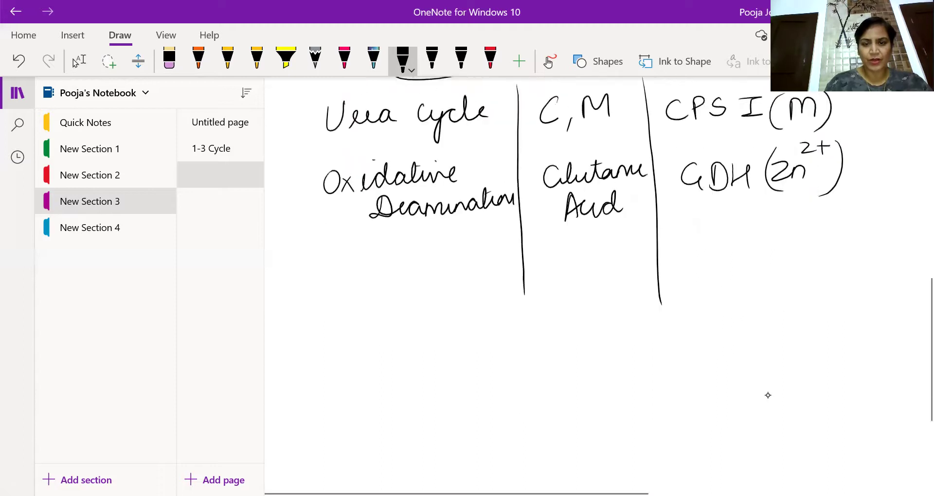
click(79, 61)
click(402, 61)
mouse_move(441, 247)
mouse_down()
mouse_move(442, 274)
mouse_move(458, 248)
mouse_up()
drag(441, 262, 471, 271)
mouse_move(486, 241)
mouse_down()
mouse_move(488, 271)
mouse_move(493, 252)
mouse_move(506, 285)
mouse_move(510, 237)
mouse_move(574, 268)
mouse_up()
mouse_move(579, 244)
mouse_down()
mouse_move(579, 269)
mouse_move(609, 246)
mouse_move(655, 266)
mouse_move(681, 244)
mouse_move(704, 260)
mouse_up()
drag(724, 242, 729, 263)
- Write 'LIPOLYSIS' below LIPOGENESIS and begin an LG row with a divider
drag(558, 288, 583, 308)
drag(595, 292, 596, 304)
mouse_move(617, 288)
mouse_down()
mouse_move(612, 299)
mouse_move(618, 287)
mouse_up()
drag(633, 286, 644, 305)
mouse_move(646, 286)
mouse_down()
mouse_move(656, 295)
mouse_move(650, 317)
mouse_up()
mouse_move(684, 284)
mouse_down()
mouse_move(670, 303)
mouse_move(696, 300)
mouse_up()
mouse_move(702, 287)
mouse_down()
mouse_move(716, 283)
mouse_move(705, 303)
mouse_up()
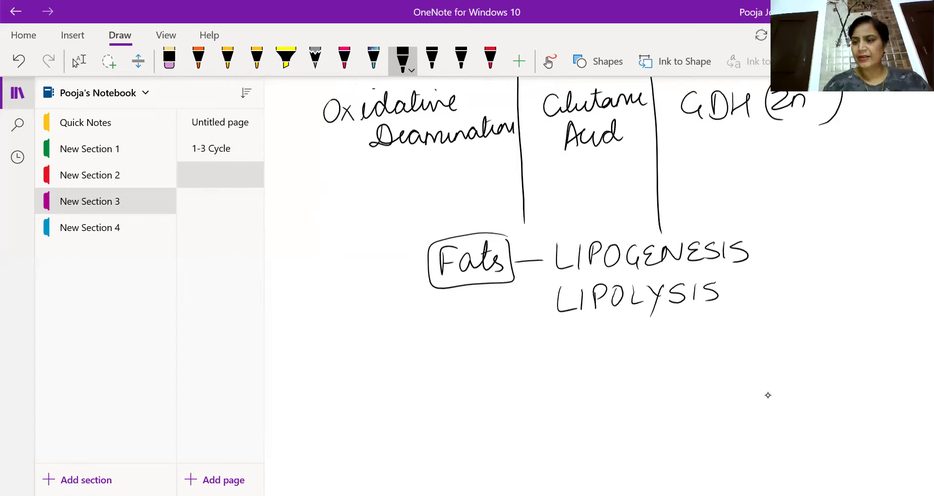
drag(341, 339, 379, 371)
- Handwrite LG and Cytoplasm in the Fats row, with column dividers on both sides
drag(408, 321, 401, 469)
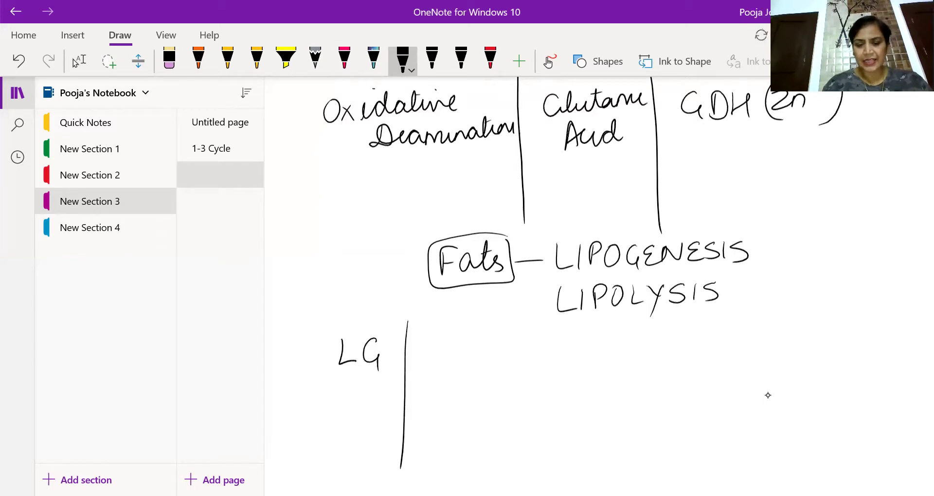
drag(438, 334, 433, 361)
mouse_move(444, 347)
mouse_down()
mouse_move(452, 376)
mouse_move(464, 336)
mouse_move(484, 336)
mouse_up()
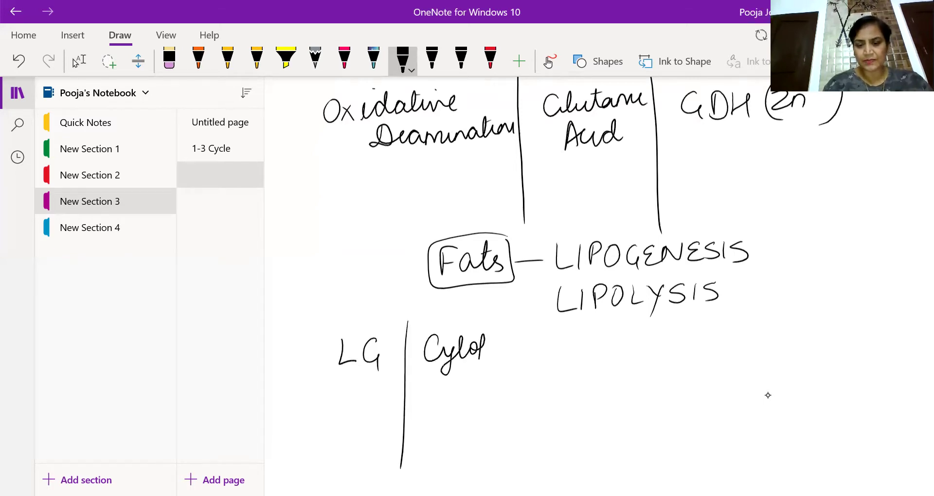
mouse_move(479, 369)
mouse_down()
mouse_move(493, 345)
mouse_move(564, 347)
mouse_up()
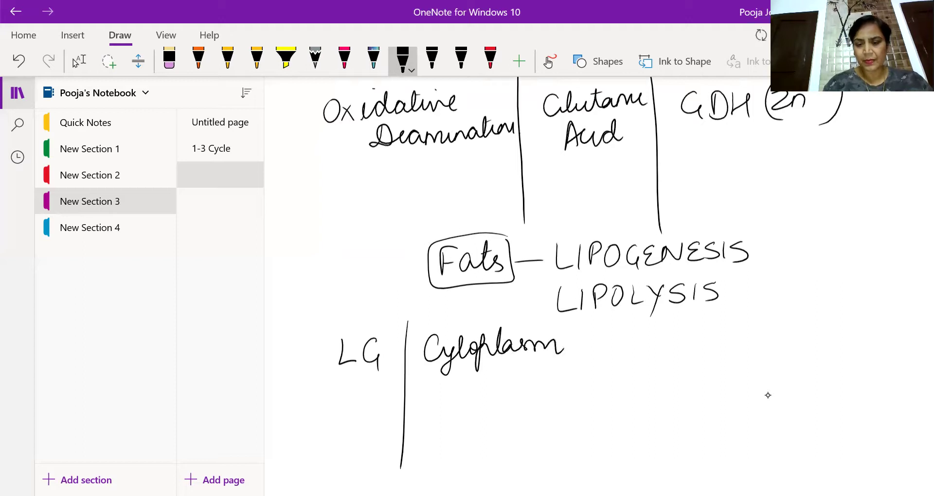
drag(457, 341, 474, 339)
drag(601, 320, 599, 451)
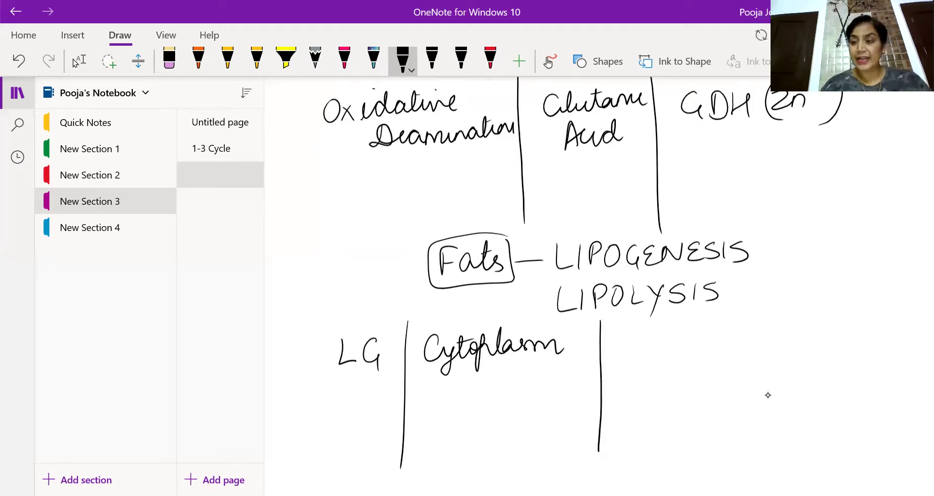
- Write 'Acetyl CoA carboxylase (BIOTIN)' in the enzyme column
mouse_move(627, 338)
mouse_down()
mouse_move(622, 356)
mouse_move(635, 357)
mouse_move(690, 336)
mouse_move(689, 368)
mouse_move(718, 332)
mouse_move(734, 348)
mouse_move(767, 318)
mouse_move(777, 343)
mouse_up()
drag(762, 332, 774, 330)
mouse_move(712, 372)
mouse_down()
mouse_move(727, 385)
mouse_move(747, 363)
mouse_move(780, 379)
mouse_move(803, 347)
mouse_move(830, 360)
mouse_move(840, 353)
mouse_up()
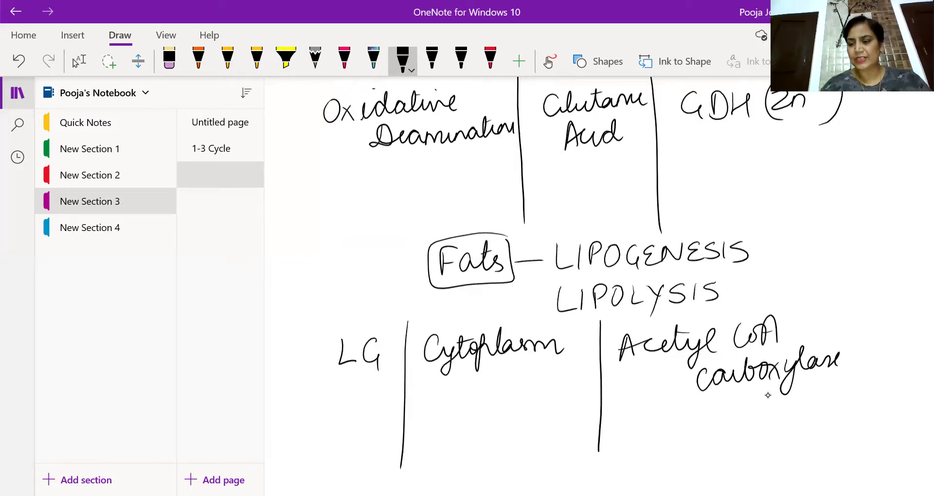
mouse_move(802, 300)
mouse_down()
mouse_move(791, 348)
mouse_move(810, 333)
mouse_up()
mouse_move(810, 303)
mouse_down()
mouse_move(822, 317)
mouse_move(805, 330)
mouse_move(827, 330)
mouse_up()
mouse_move(835, 306)
mouse_down()
mouse_move(834, 331)
mouse_move(839, 312)
mouse_up()
mouse_move(846, 307)
mouse_down()
mouse_move(867, 306)
mouse_move(856, 328)
mouse_up()
mouse_move(867, 308)
mouse_down()
mouse_move(866, 325)
mouse_move(889, 314)
mouse_up()
drag(887, 299, 889, 316)
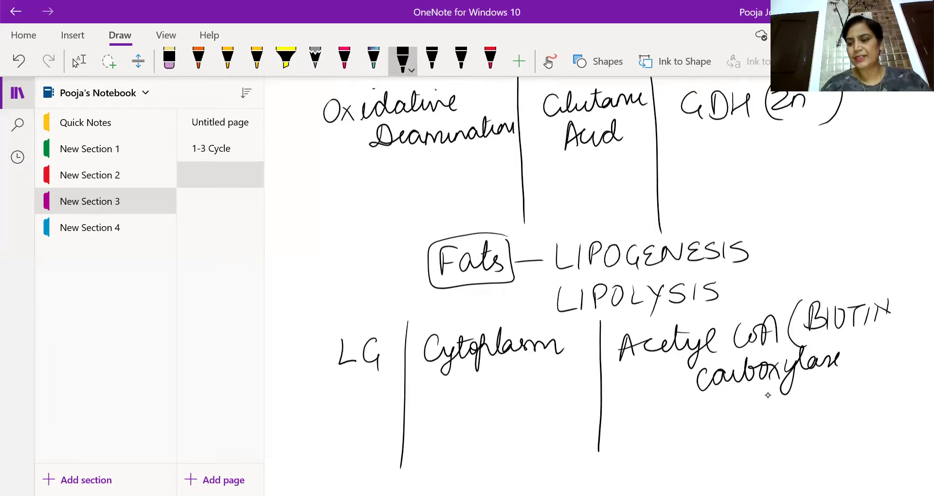
drag(891, 281, 888, 348)
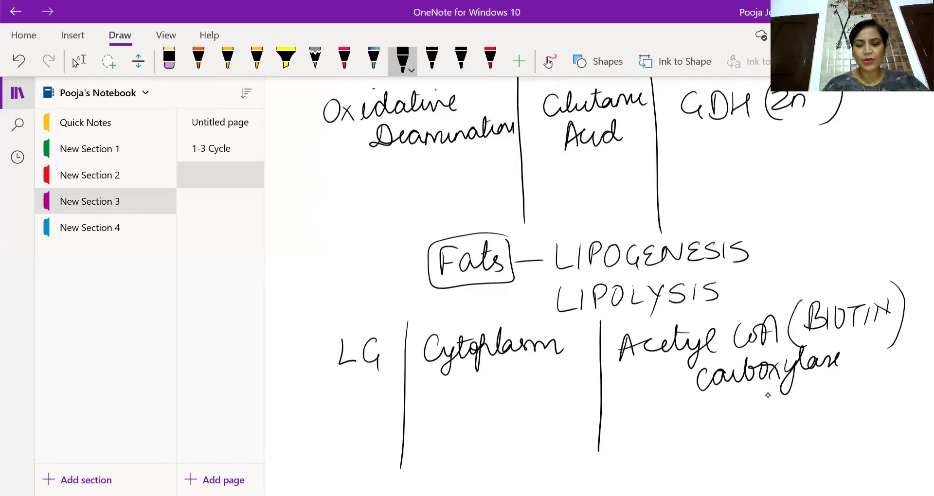
- Add lipase under Cytoplasm and a small alpha mark before Acetyl
mouse_move(440, 429)
mouse_down()
mouse_move(475, 446)
mouse_move(496, 424)
mouse_move(520, 417)
mouse_up()
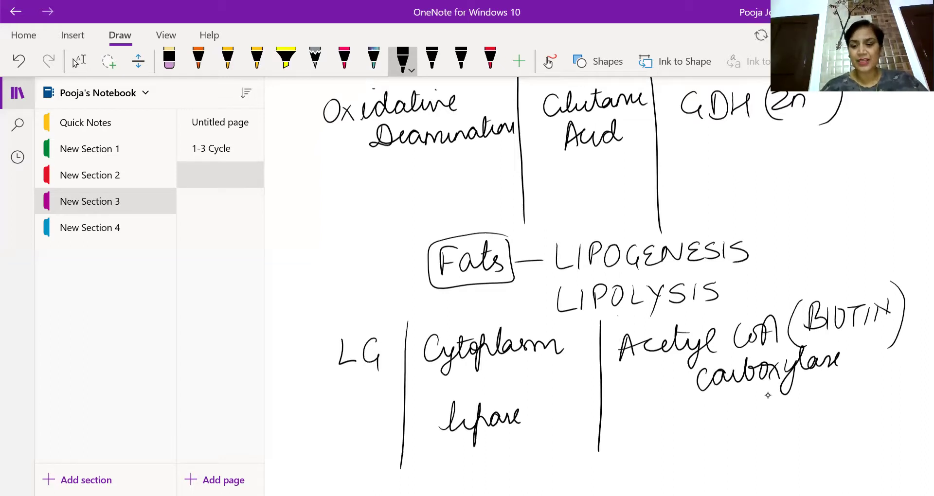
mouse_move(616, 317)
mouse_down()
mouse_move(610, 334)
mouse_move(629, 316)
mouse_up()
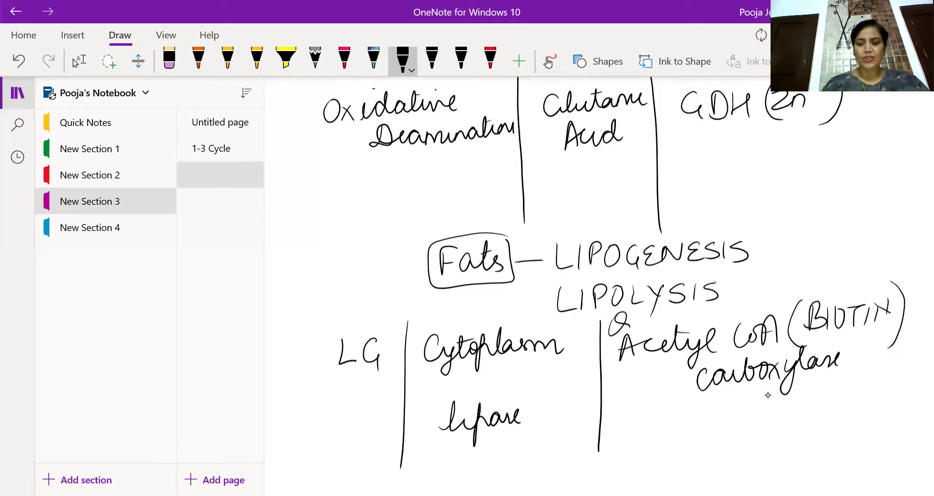
scroll(767, 395, down, 4)
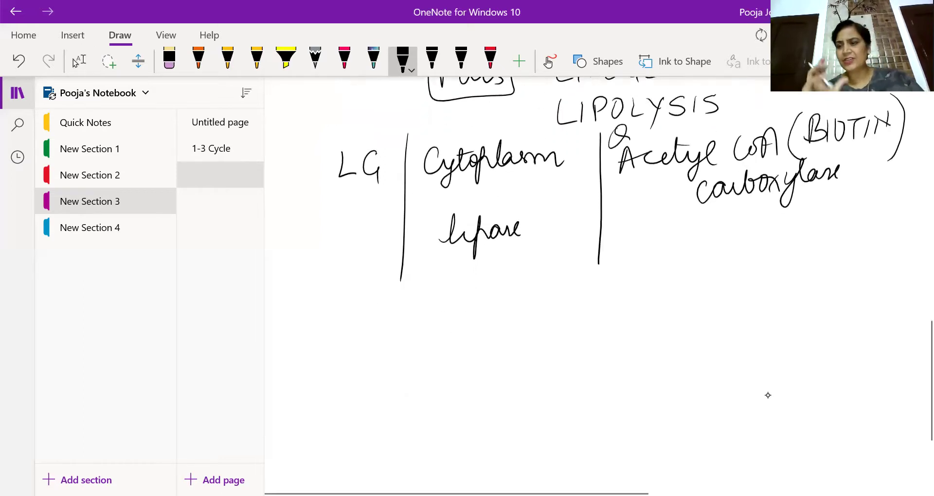
- With the black pen, handwrite 'Short duration' below the table and underline it
click(78, 60)
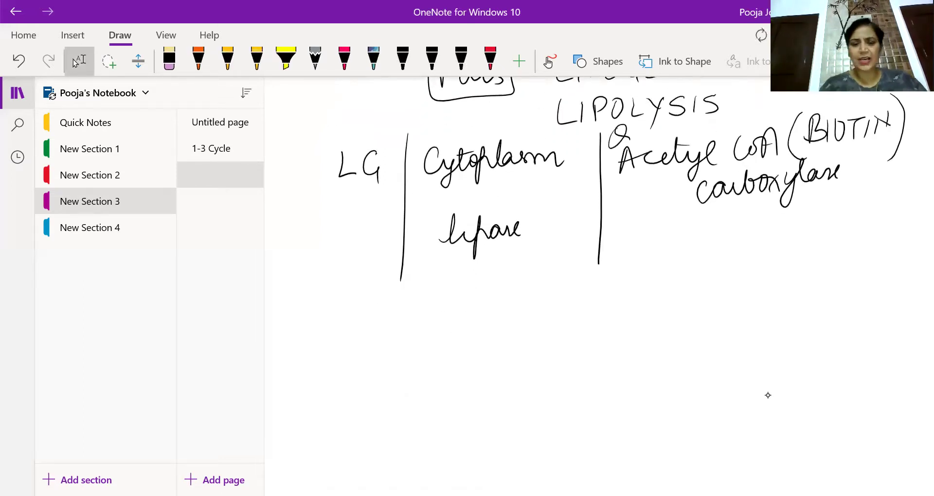
click(402, 60)
mouse_move(438, 296)
mouse_down()
mouse_move(422, 320)
mouse_move(489, 302)
mouse_move(514, 307)
mouse_up()
mouse_move(564, 291)
mouse_down()
mouse_move(578, 306)
mouse_move(635, 278)
mouse_move(647, 301)
mouse_move(666, 292)
mouse_move(684, 302)
mouse_up()
drag(625, 282, 638, 281)
mouse_move(408, 313)
mouse_down()
mouse_move(420, 331)
mouse_move(697, 286)
mouse_up()
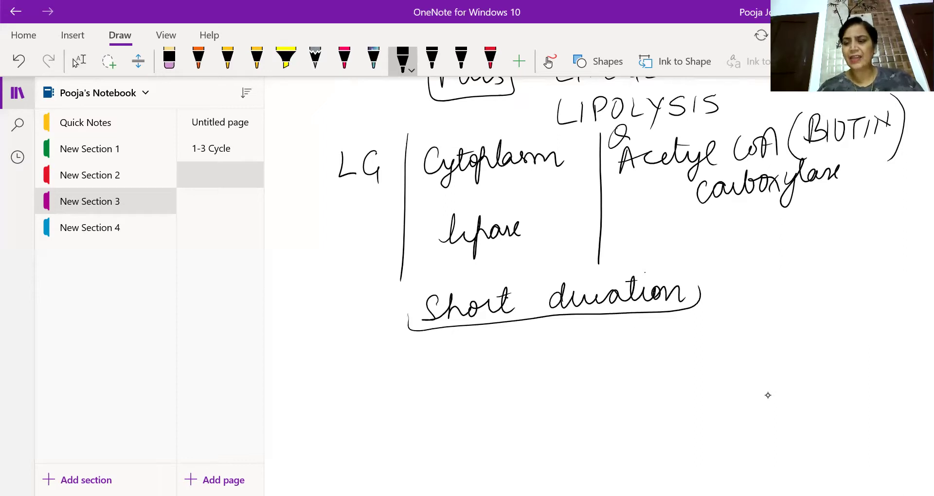
- Write 'In detail', draw a rounded box around it, and begin the website address
mouse_move(455, 355)
mouse_down()
mouse_move(482, 352)
mouse_move(479, 371)
mouse_move(499, 372)
mouse_move(541, 341)
mouse_move(568, 335)
mouse_move(587, 361)
mouse_move(601, 360)
mouse_move(615, 333)
mouse_up()
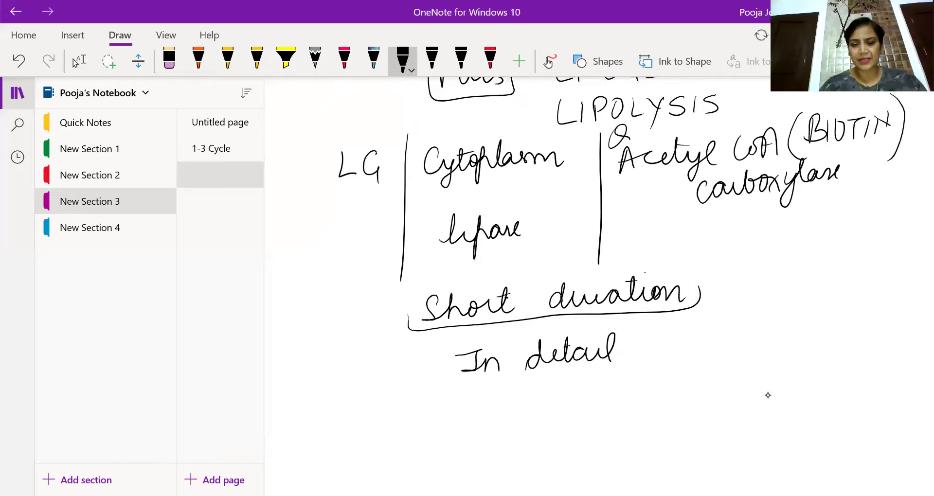
mouse_move(433, 360)
mouse_down()
mouse_move(457, 384)
mouse_move(654, 331)
mouse_move(465, 328)
mouse_move(433, 360)
mouse_up()
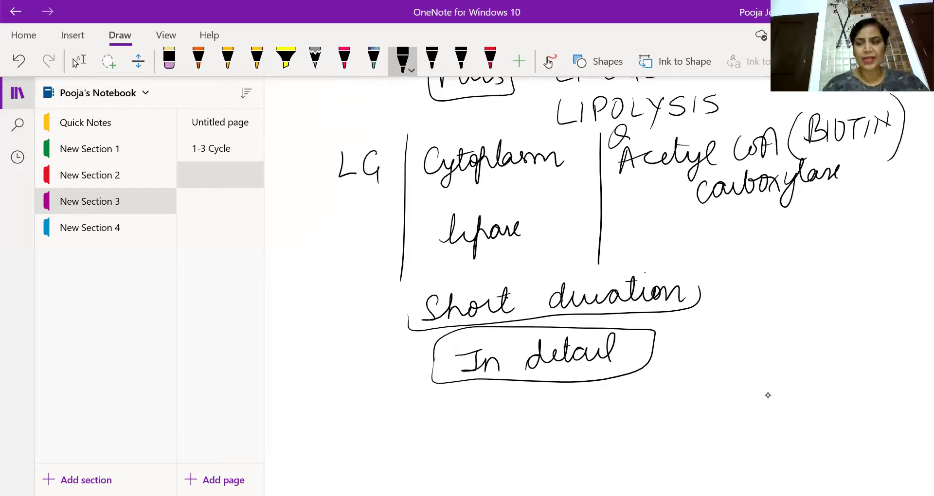
mouse_move(346, 419)
mouse_down()
mouse_move(348, 437)
mouse_move(369, 415)
mouse_move(384, 425)
mouse_move(395, 414)
mouse_up()
mouse_move(404, 413)
mouse_down()
mouse_move(404, 430)
mouse_move(417, 412)
mouse_move(445, 430)
mouse_move(501, 411)
mouse_move(526, 423)
mouse_move(570, 411)
mouse_move(614, 441)
mouse_move(579, 406)
mouse_move(667, 403)
mouse_move(665, 440)
mouse_move(697, 397)
mouse_move(732, 406)
mouse_move(726, 384)
mouse_move(815, 385)
mouse_up()
click(429, 426)
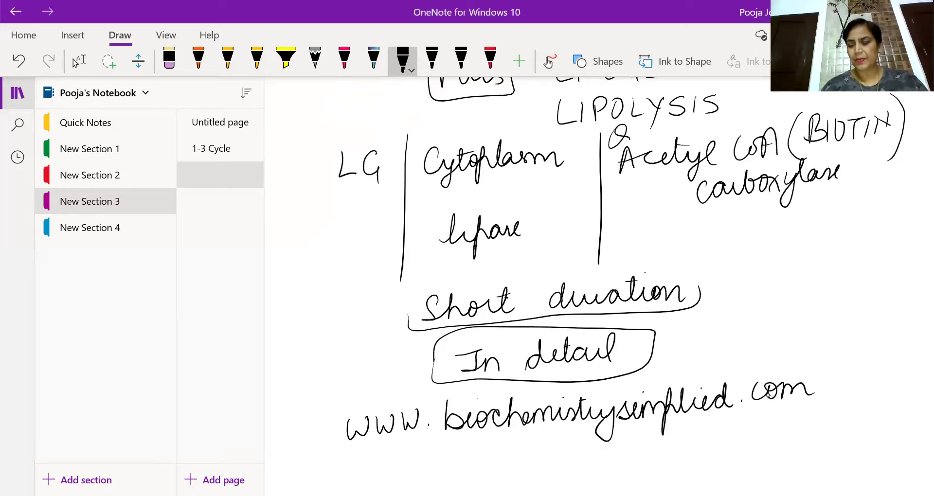